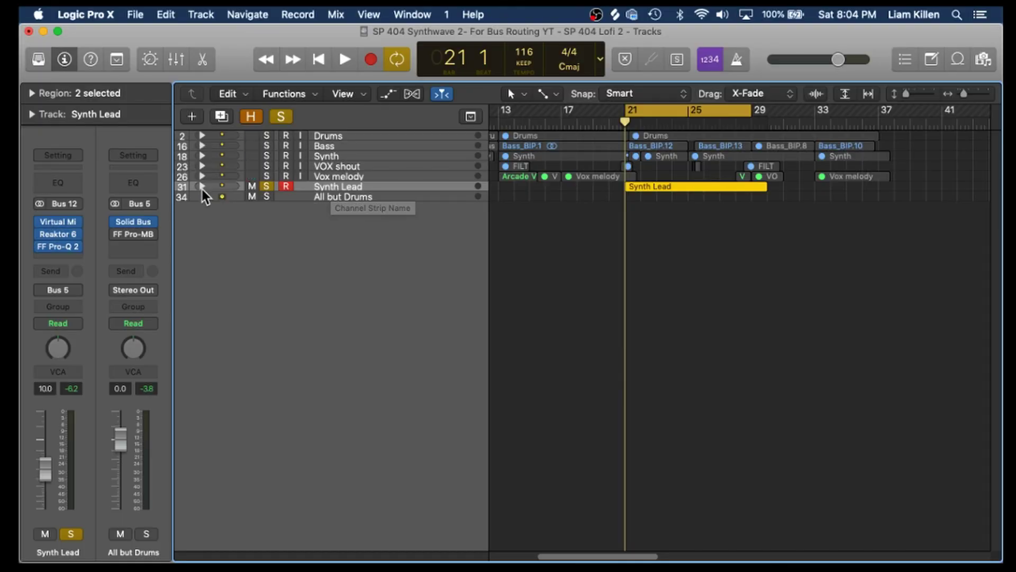
# Expand the Synth Lead track stack to view its doubled tracks, and collapse it again
pyautogui.click(202, 187)
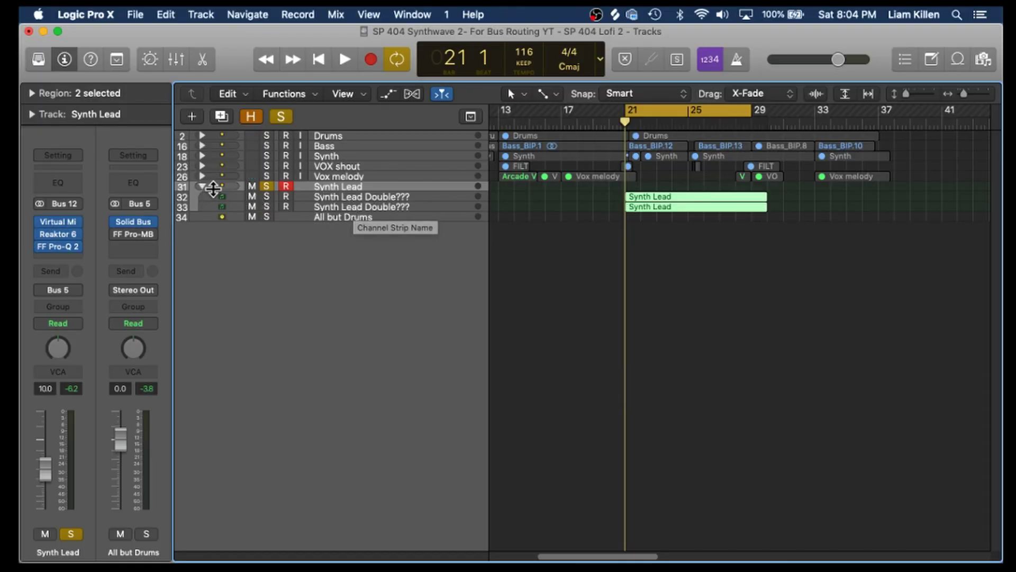
pyautogui.click(201, 186)
pyautogui.click(335, 199)
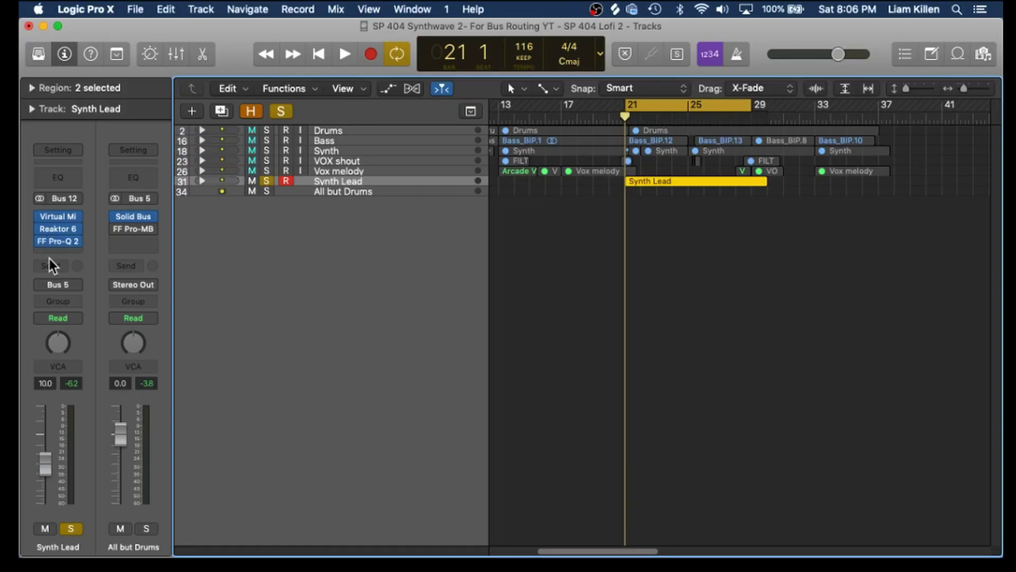
# Add a send from the Synth Lead channel to Bus 17
pyautogui.click(53, 268)
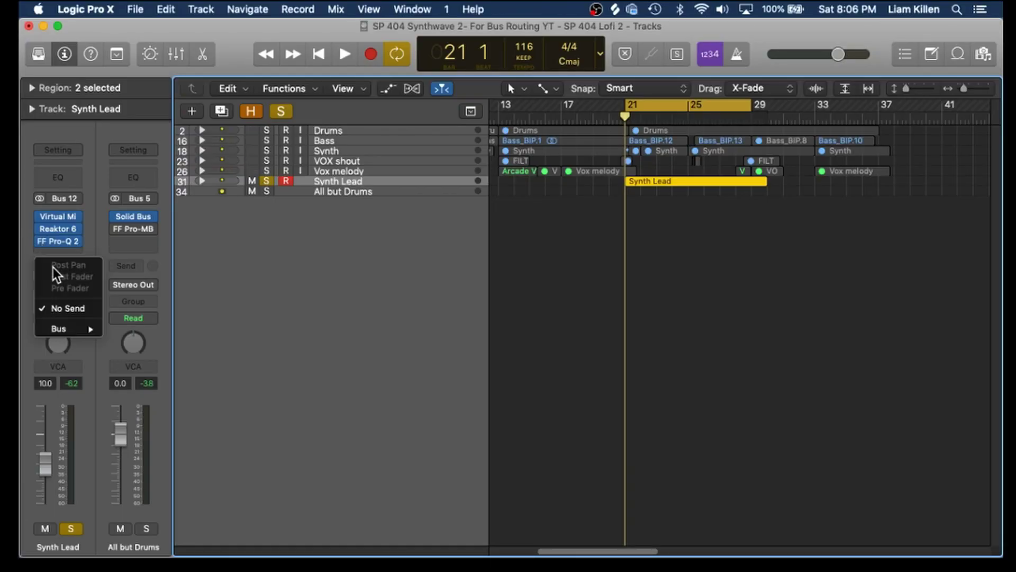
pyautogui.moveTo(73, 332)
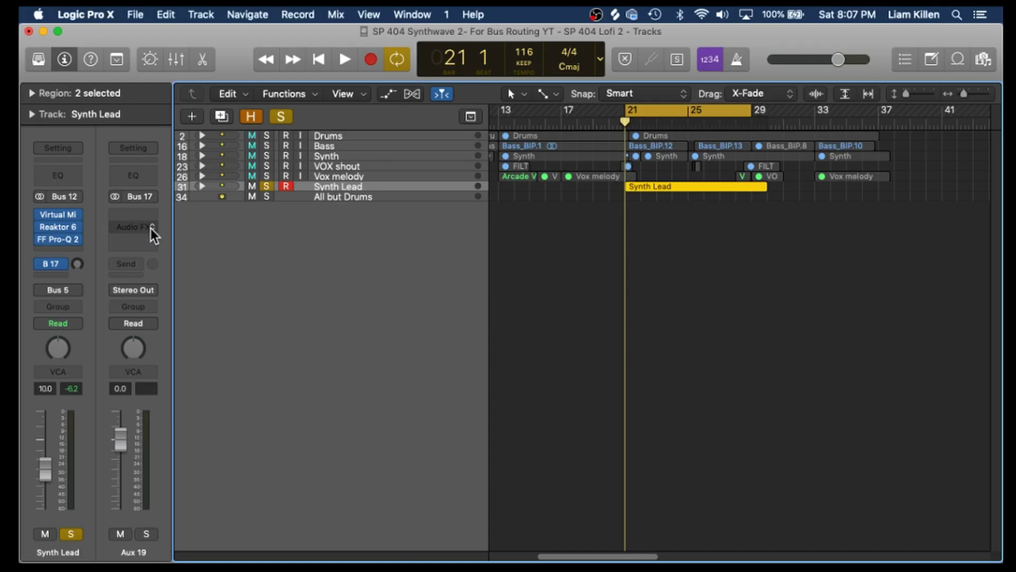
# Insert a stereo ValhallaVintageVerb on the Bus 17 aux channel and rename the channel Lead Synth Reverb
pyautogui.click(142, 216)
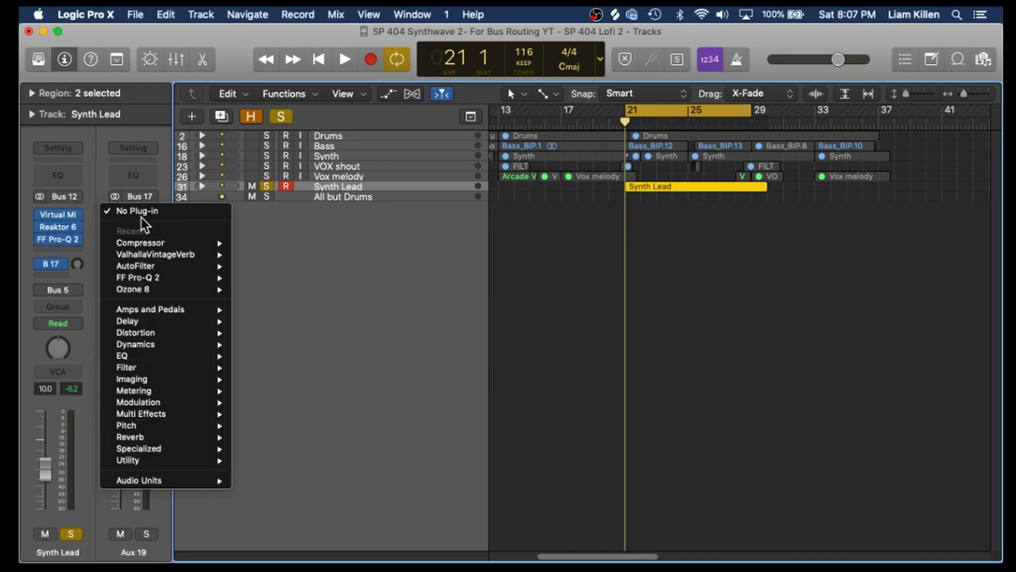
pyautogui.moveTo(161, 255)
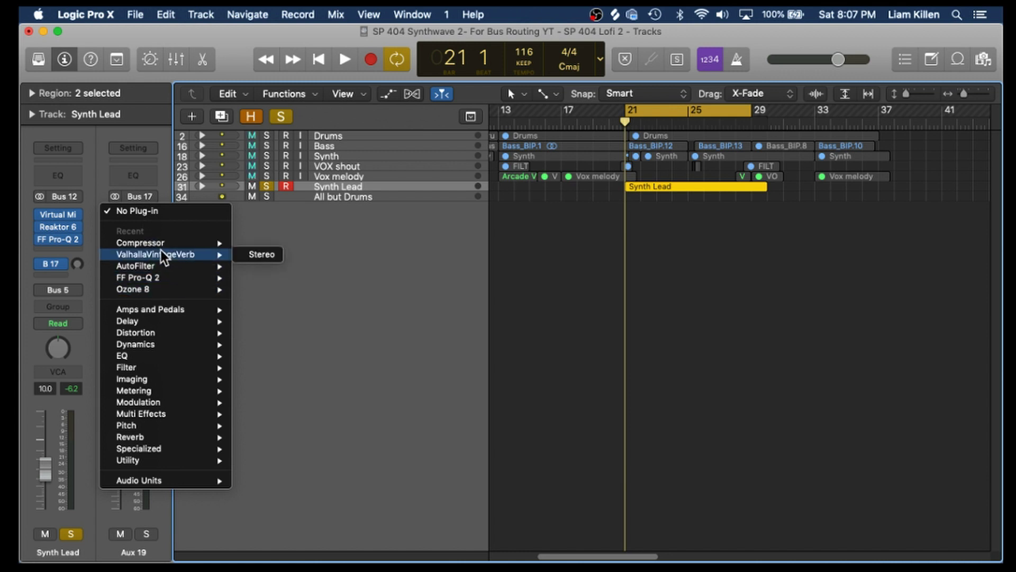
pyautogui.click(261, 254)
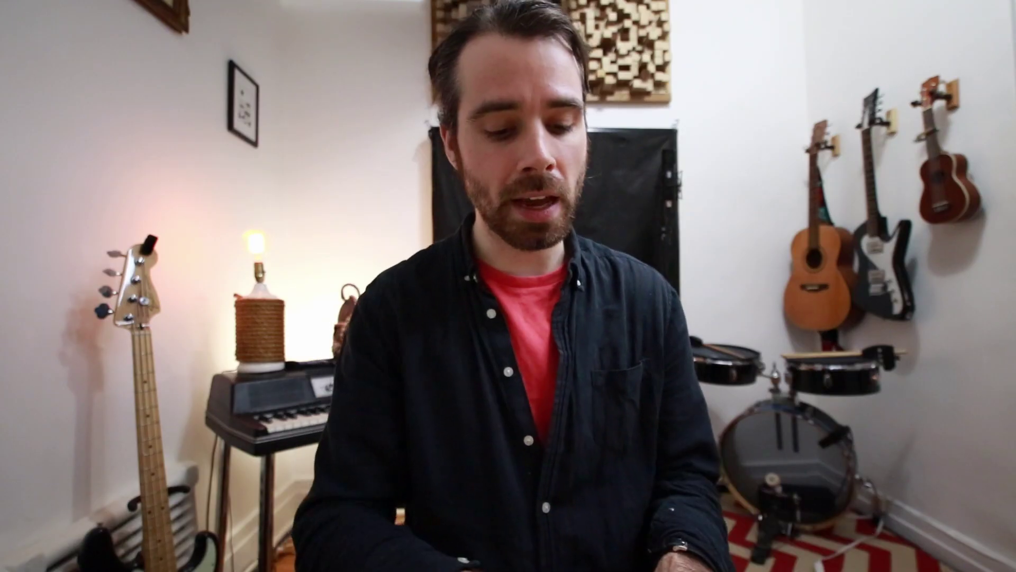
pyautogui.doubleClick(133, 552)
pyautogui.write('Lead Synth Reverb')
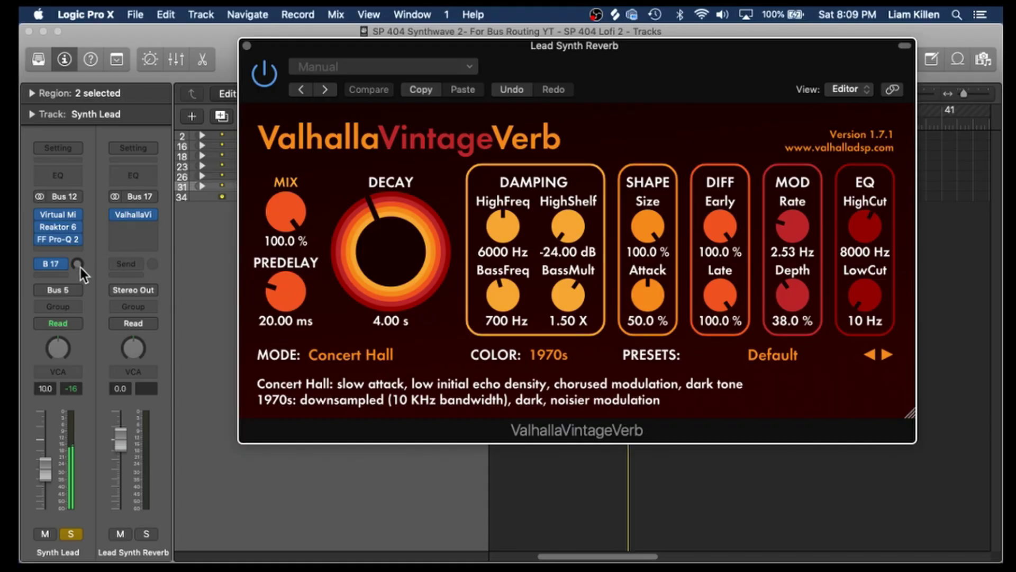
# Sweep Synth Lead's Bus 17 send level up to about +5.7 dB and back down during playback to audition the reverb amount
pyautogui.moveTo(78, 265); pyautogui.dragTo(74, 182)
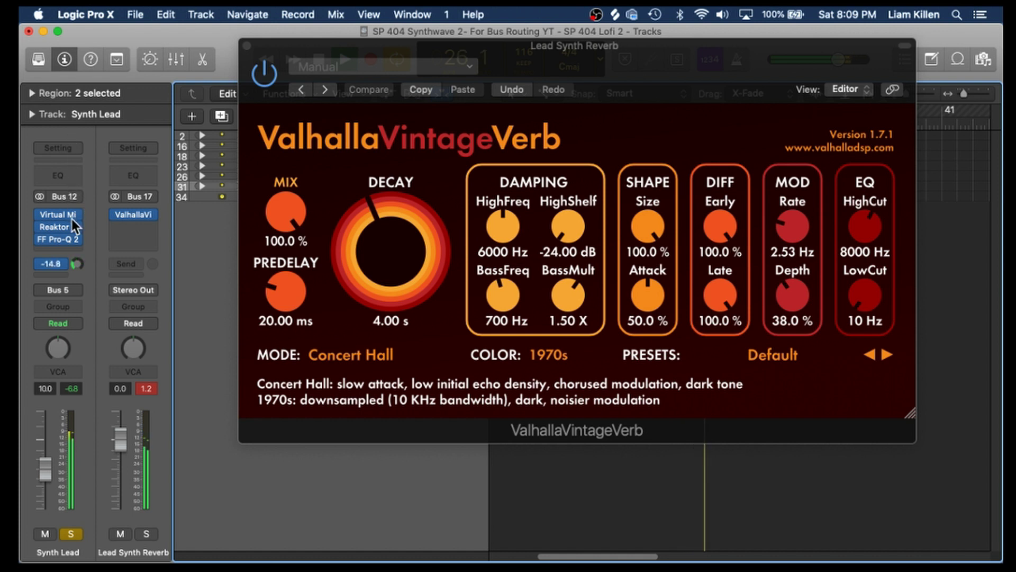
pyautogui.moveTo(78, 255); pyautogui.dragTo(70, 183)
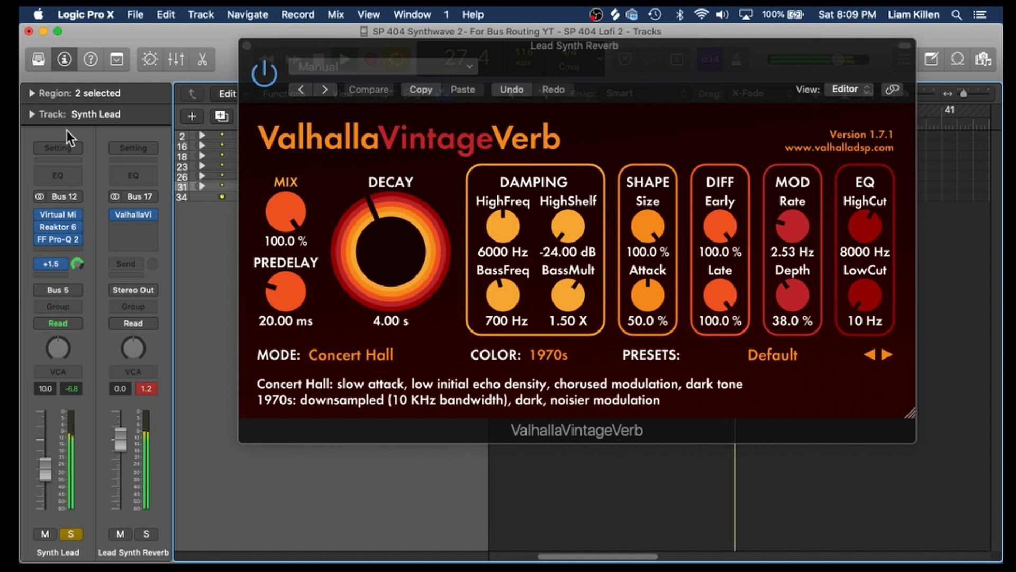
pyautogui.moveTo(66, 130); pyautogui.dragTo(64, 112)
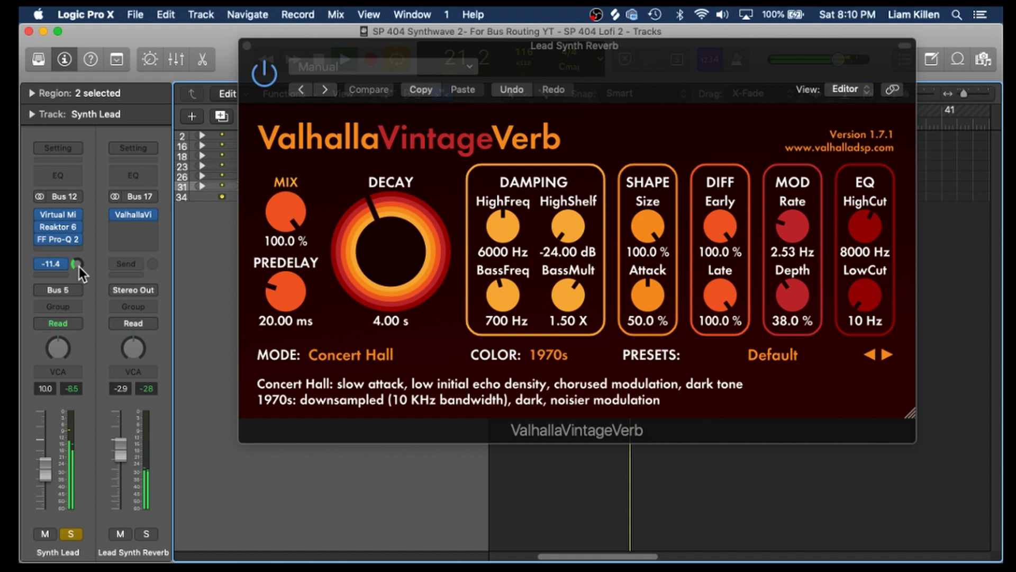
pyautogui.moveTo(78, 267); pyautogui.dragTo(72, 182)
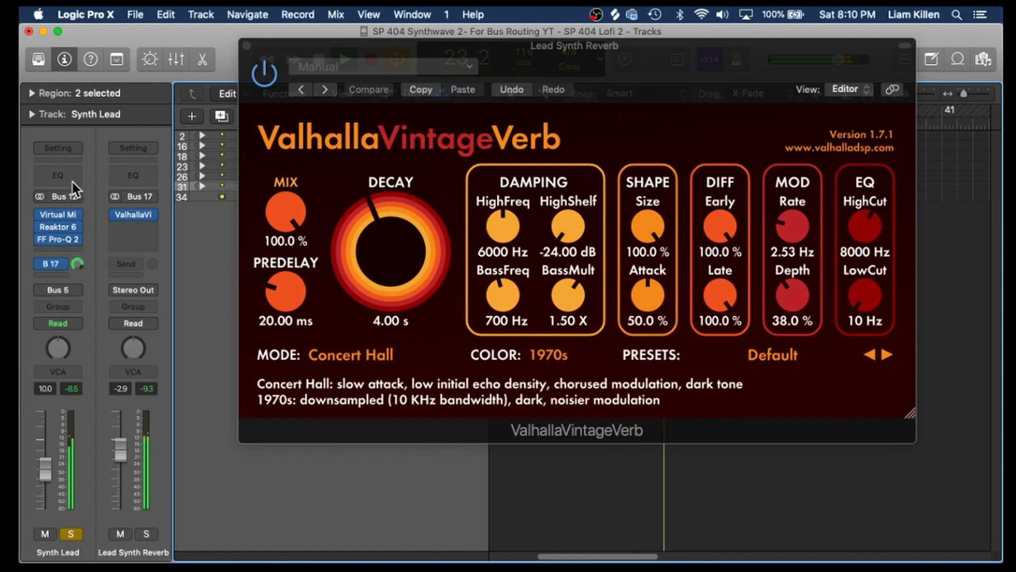
pyautogui.moveTo(72, 182); pyautogui.dragTo(69, 164)
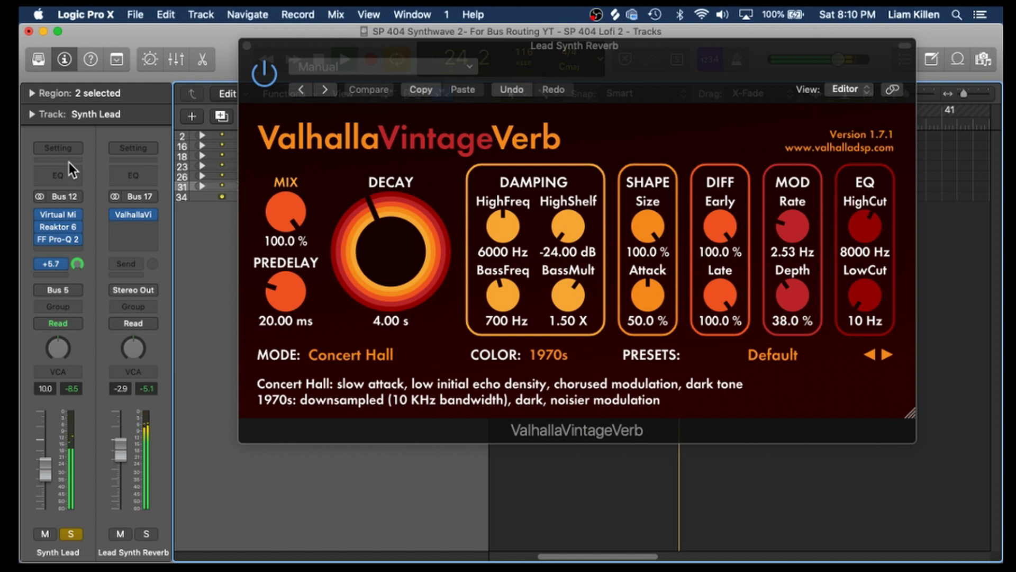
pyautogui.moveTo(69, 163); pyautogui.dragTo(71, 290)
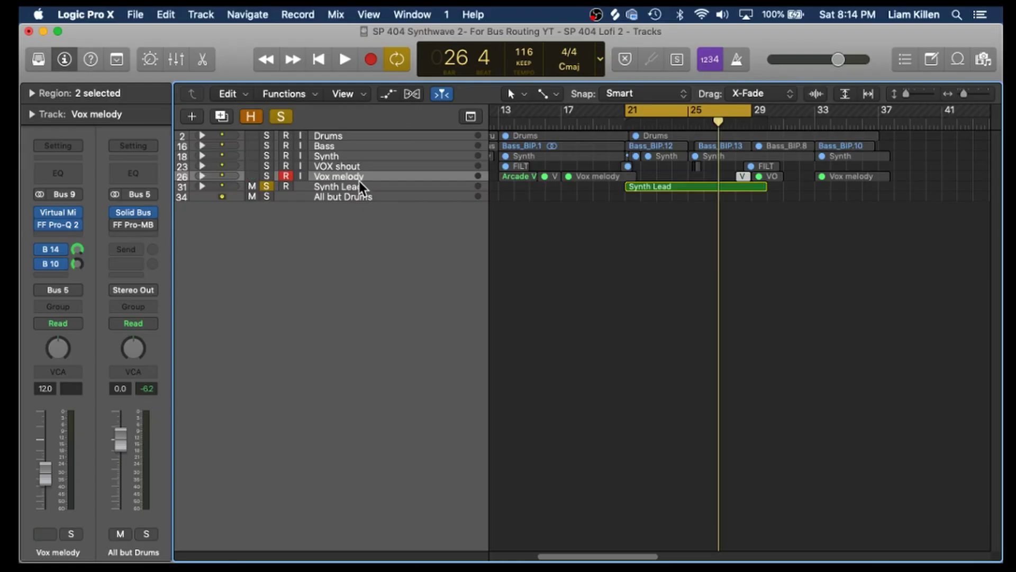
# Select the Synth Lead track and lengthen the decay of its send's ValhallaVintageVerb to over 11 seconds
pyautogui.click(358, 186)
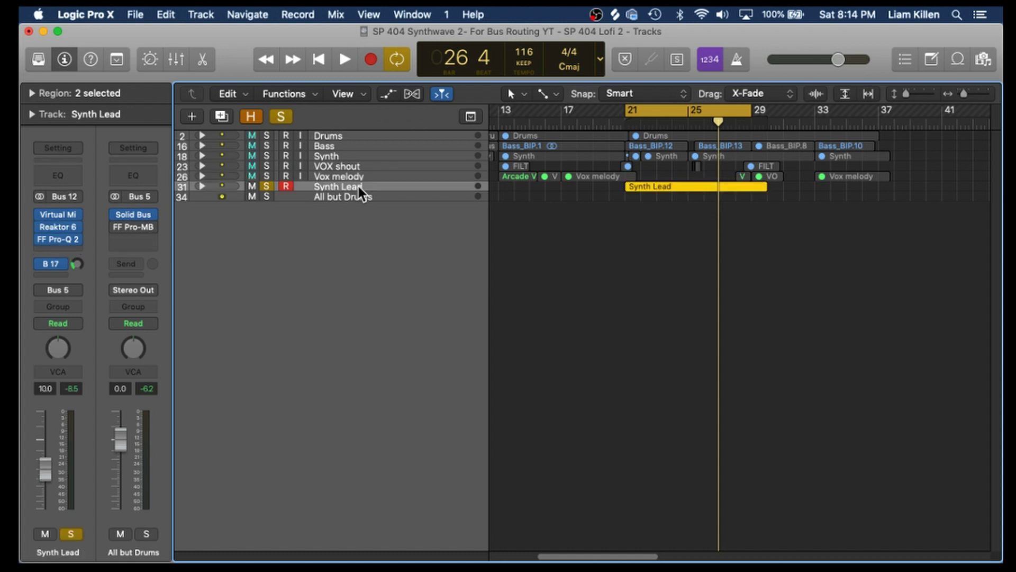
pyautogui.click(52, 264)
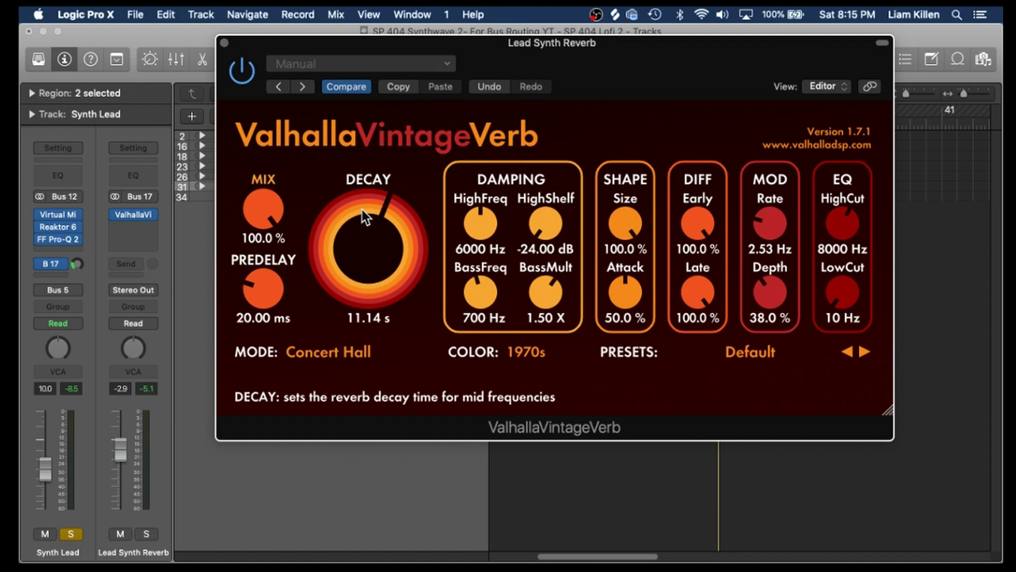
pyautogui.moveTo(365, 216); pyautogui.dragTo(360, 205)
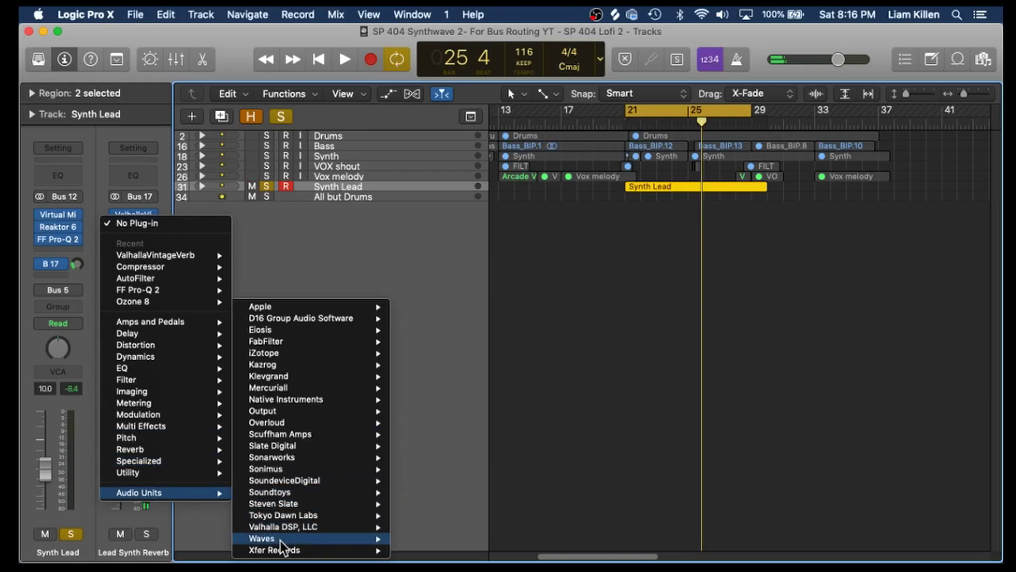
# Insert the Waves OneKnob Pumper (s) plug-in after the reverb on the Lead Synth Reverb aux
pyautogui.moveTo(282, 546)
pyautogui.moveTo(473, 507)
pyautogui.click(573, 506)
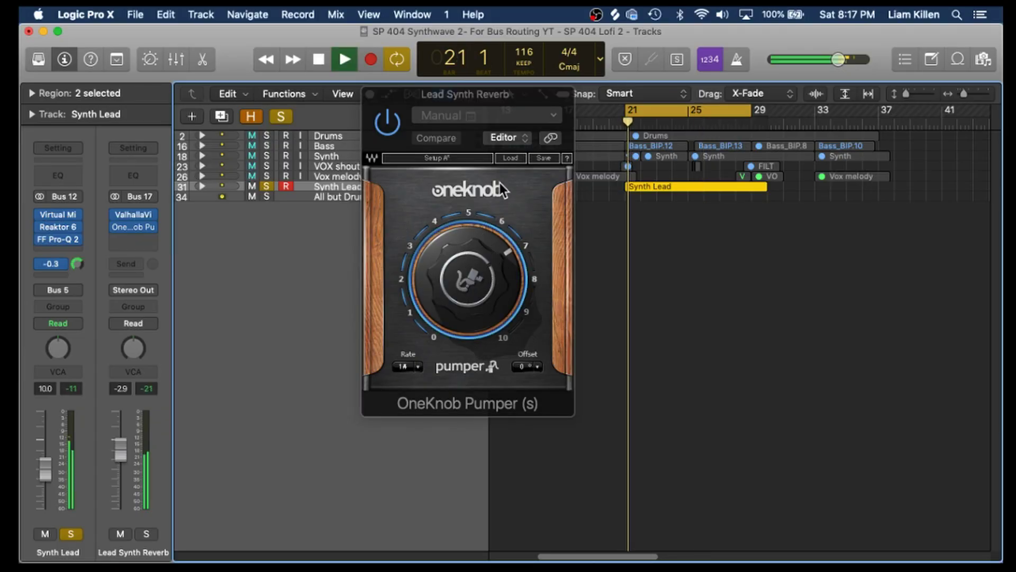
# Raise the OneKnob Pumper amount to 8.3 while the loop plays, and stop playback
pyautogui.moveTo(479, 286)
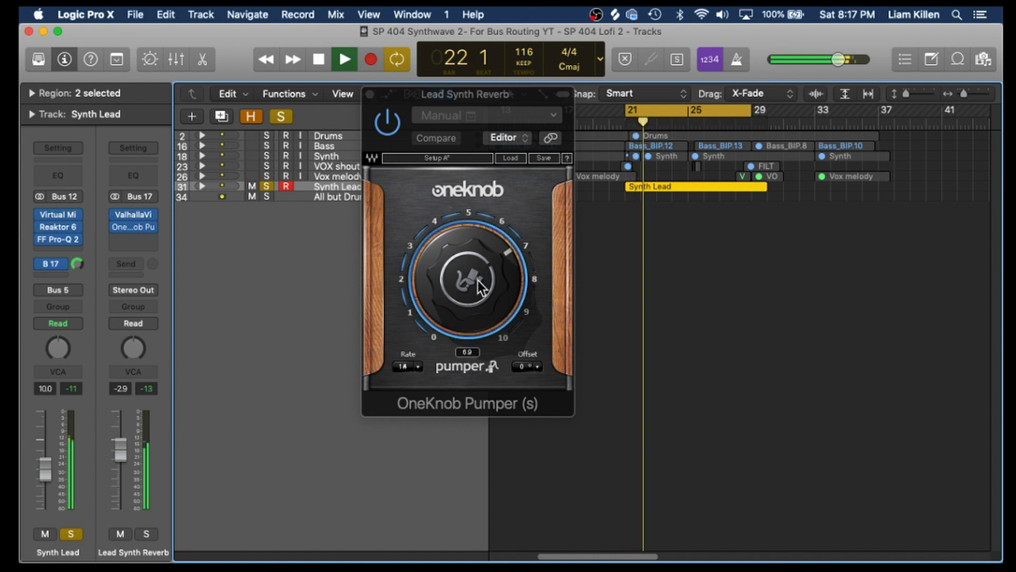
pyautogui.moveTo(480, 287); pyautogui.dragTo(492, 276)
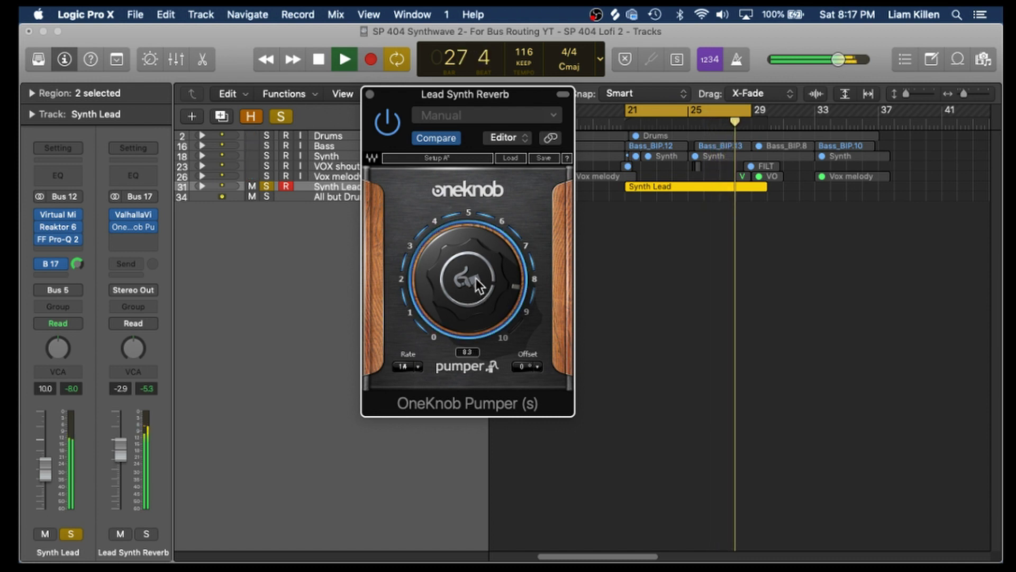
pyautogui.press('space')
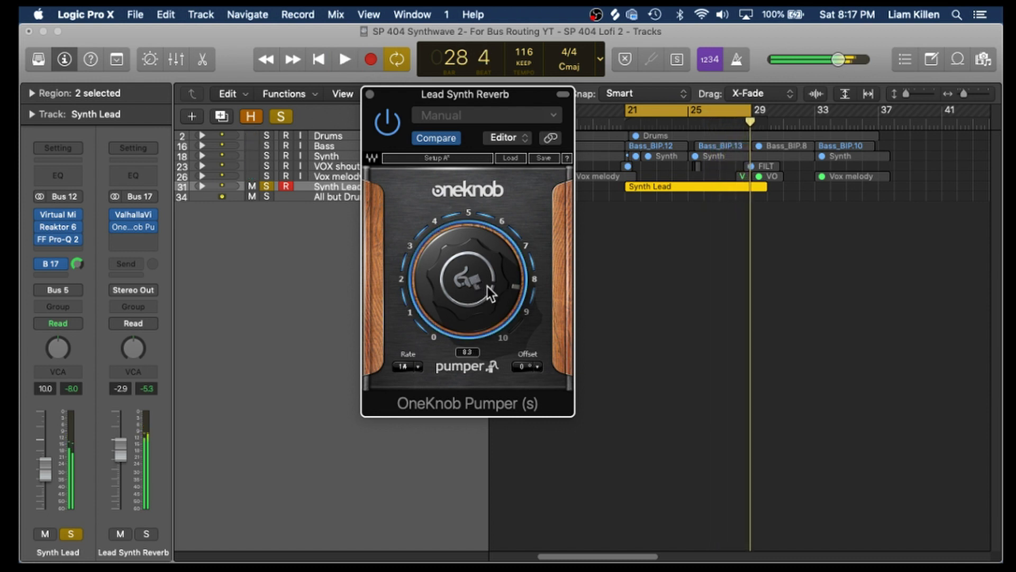
pyautogui.moveTo(488, 298); pyautogui.dragTo(489, 307)
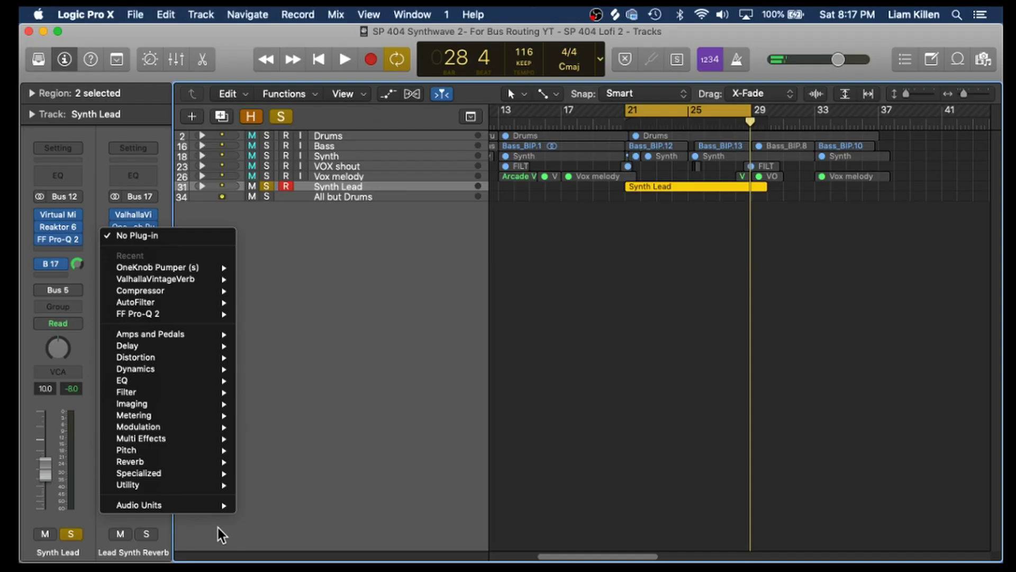
# Insert the Soundtoys PanMan plug-in after OneKnob Pumper on the Lead Synth Reverb aux
pyautogui.moveTo(211, 506)
pyautogui.moveTo(284, 493)
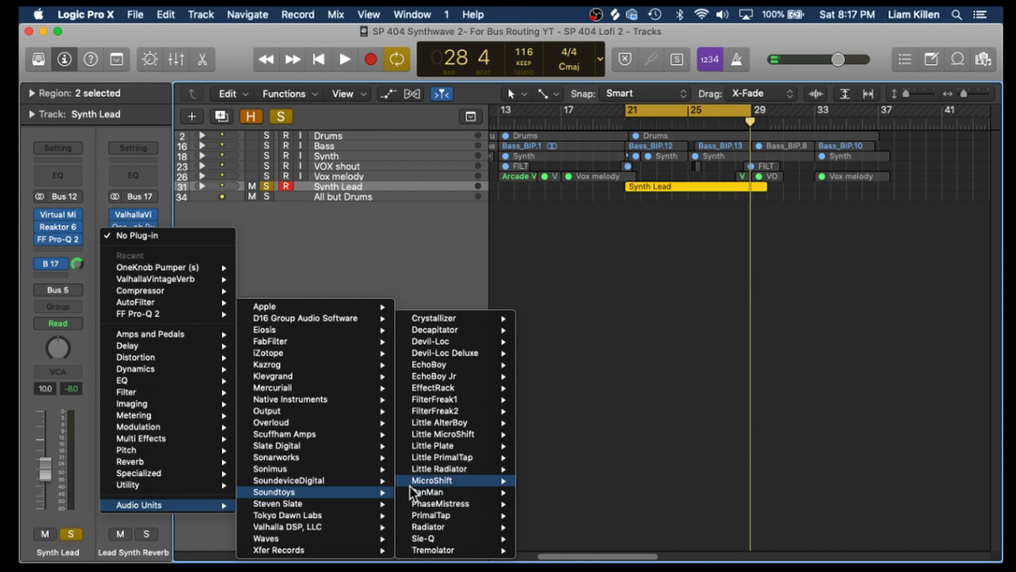
pyautogui.moveTo(462, 492)
pyautogui.click(540, 492)
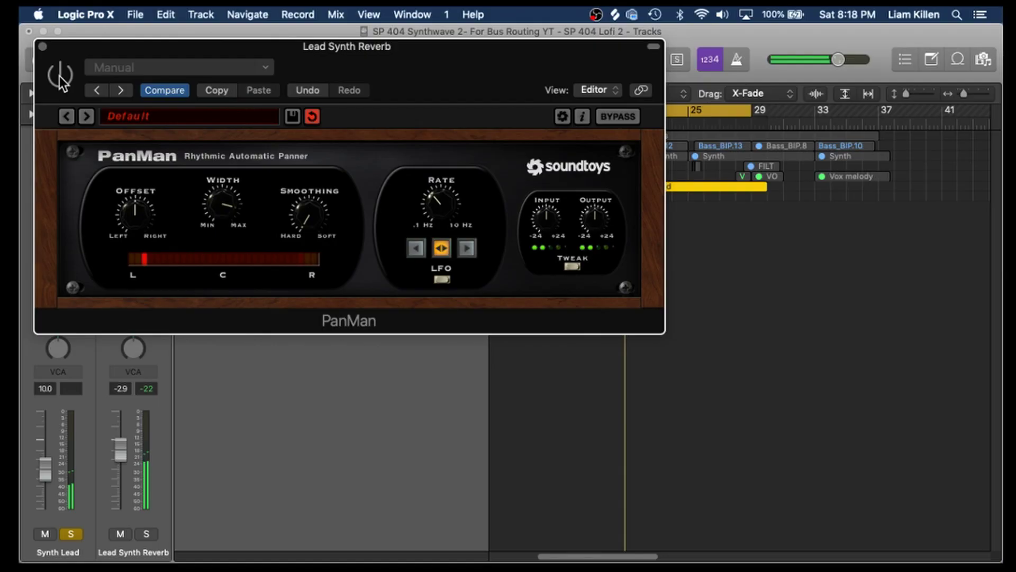
# Adjust PanMan's width, turn its smoothing toward soft, speed up its rate, and close the plug-in window
pyautogui.moveTo(238, 207); pyautogui.dragTo(217, 206)
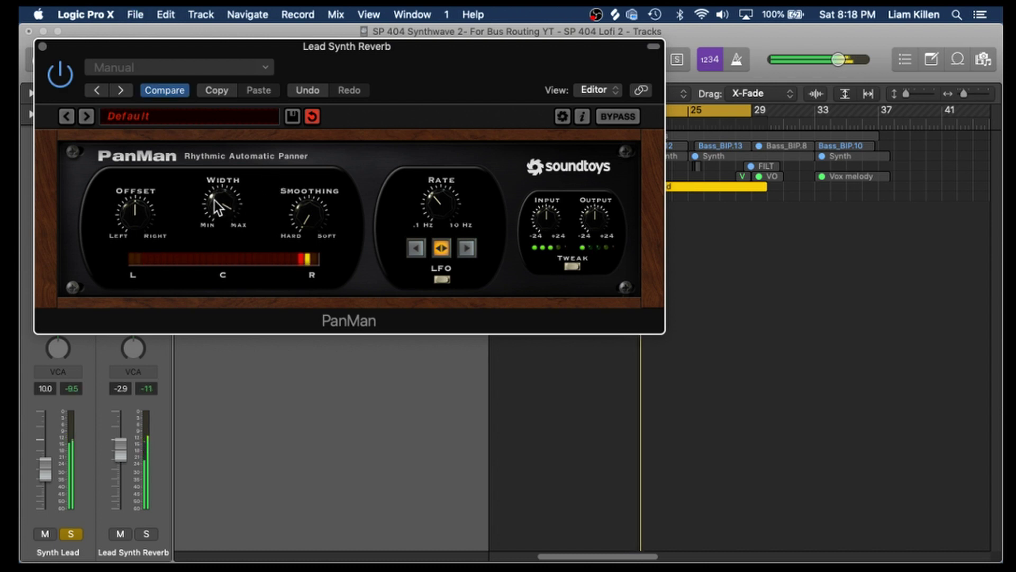
pyautogui.moveTo(311, 233); pyautogui.dragTo(323, 222)
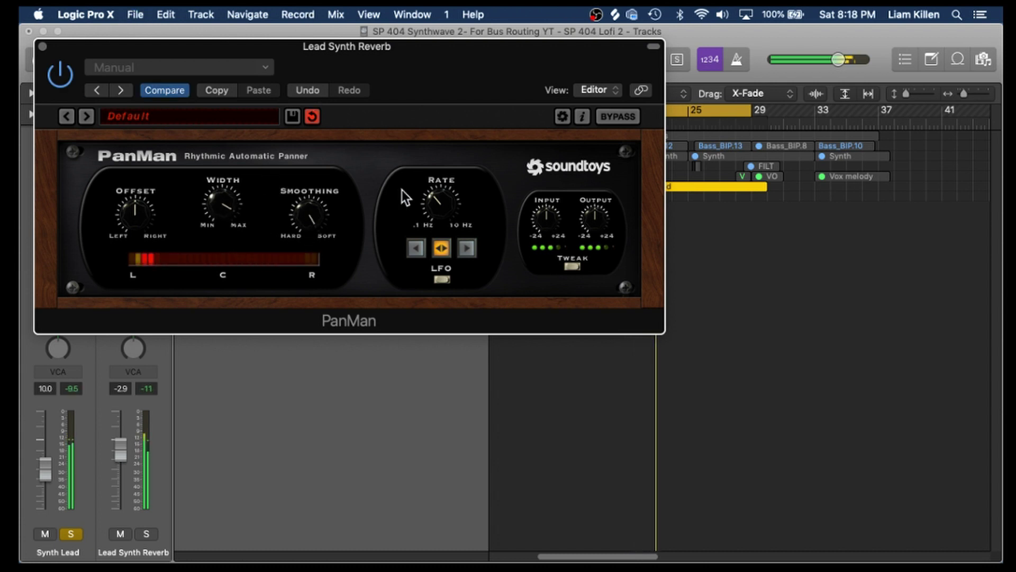
pyautogui.moveTo(438, 211)
pyautogui.mouseDown()
pyautogui.moveTo(437, 196)
pyautogui.moveTo(449, 217)
pyautogui.moveTo(443, 208)
pyautogui.mouseUp()
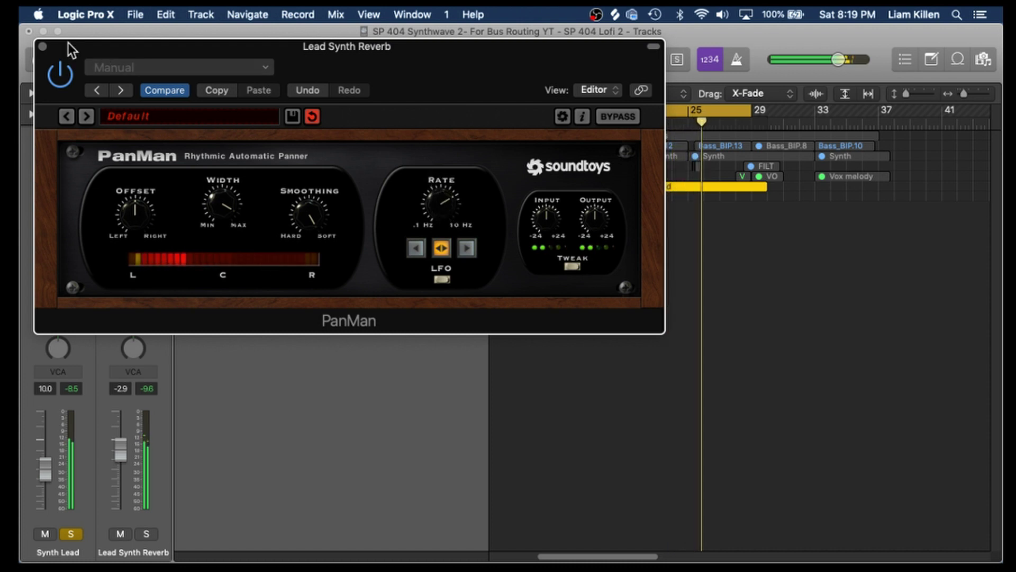
pyautogui.click(41, 47)
# Set Synth Lead's Bus 17 send to about +3.0 dB and slow down PanMan's rate
pyautogui.moveTo(76, 264)
pyautogui.mouseDown()
pyautogui.moveTo(73, 249)
pyautogui.moveTo(77, 267)
pyautogui.mouseUp()
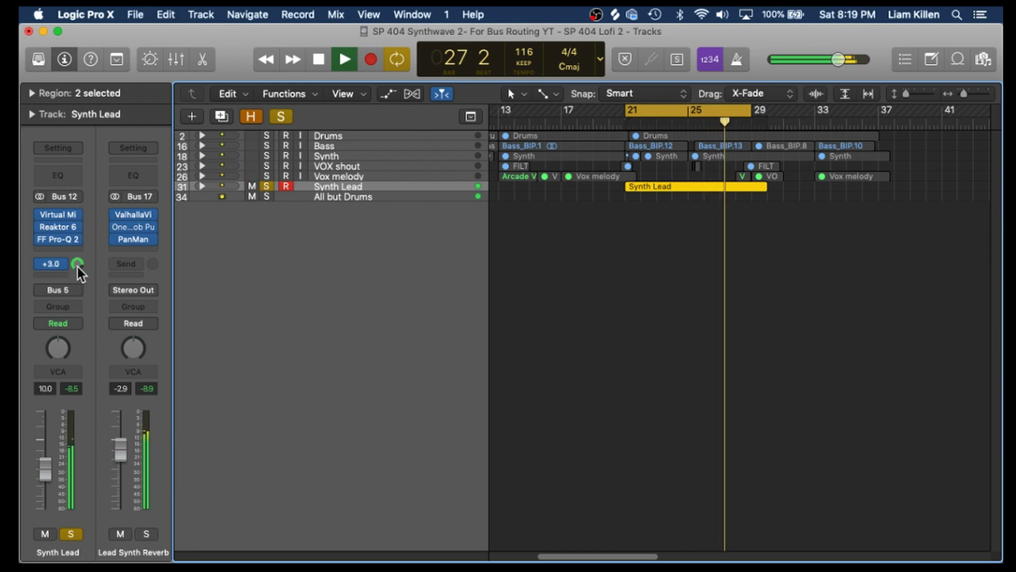
pyautogui.click(133, 239)
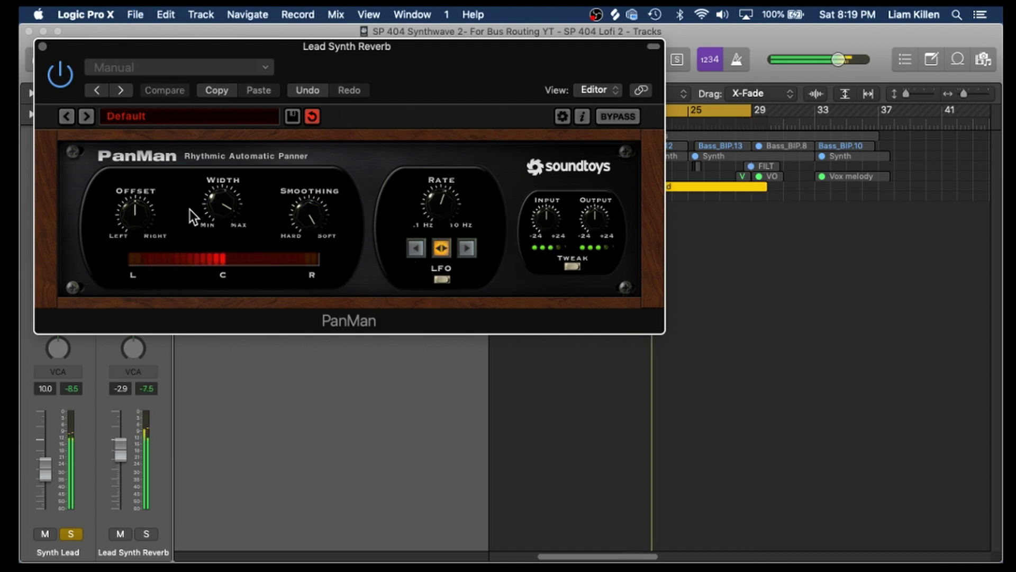
pyautogui.click(44, 47)
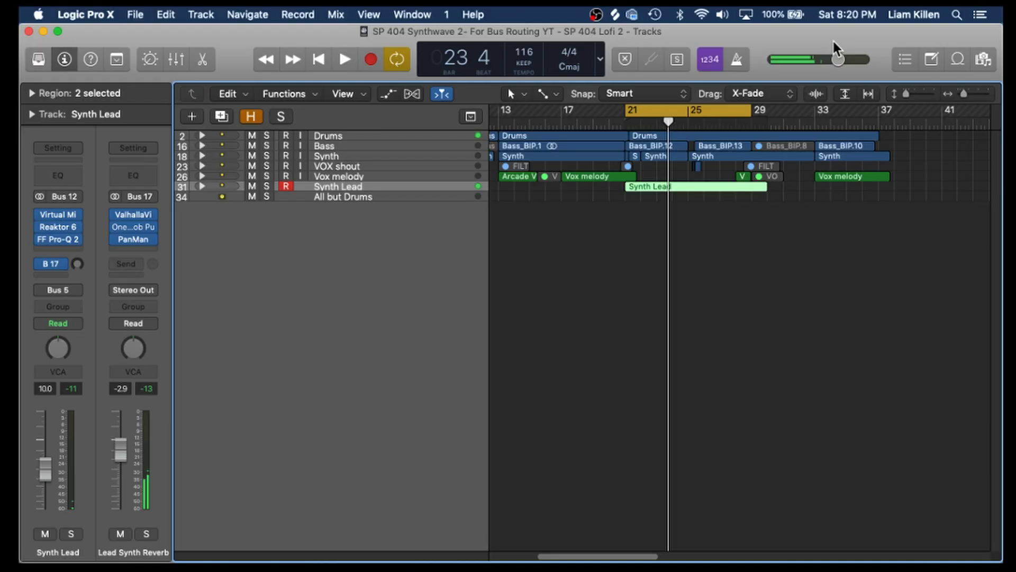
# Play the full unsoloed mix while adjusting Synth Lead's Bus 17 send level
pyautogui.press('space')
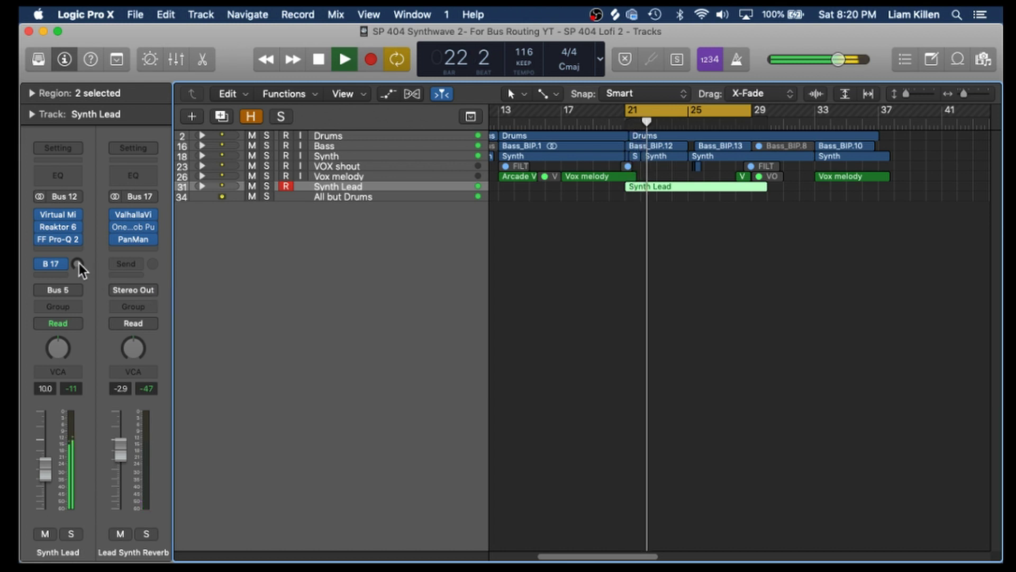
pyautogui.moveTo(79, 264)
pyautogui.moveTo(80, 264); pyautogui.dragTo(81, 291)
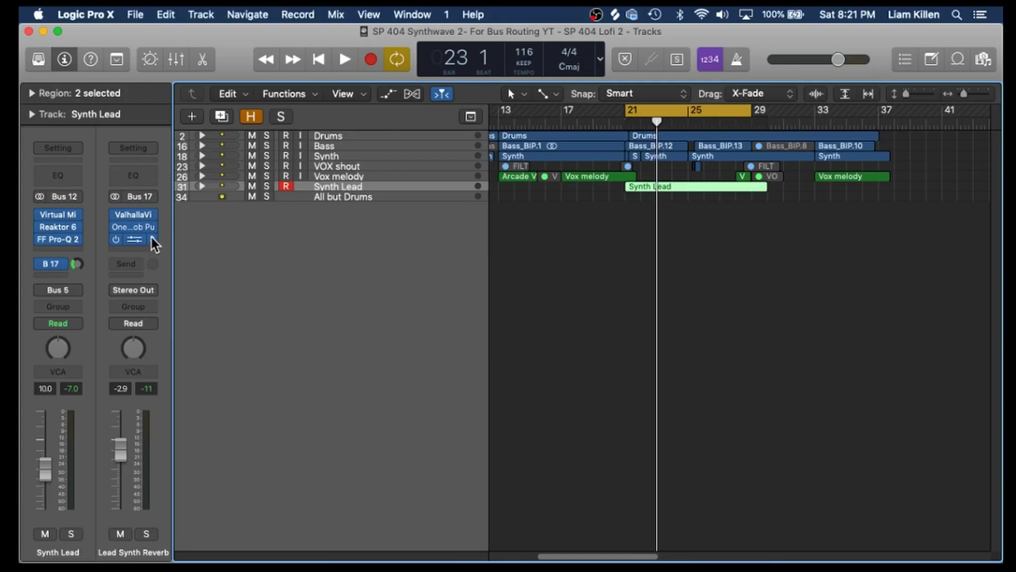
# Replace the ValhallaVintageVerb, OneKnob Pumper and PanMan plug-ins on the Lead Synth Reverb aux with a Space Designer reverb
pyautogui.click(151, 238)
pyautogui.click(152, 261)
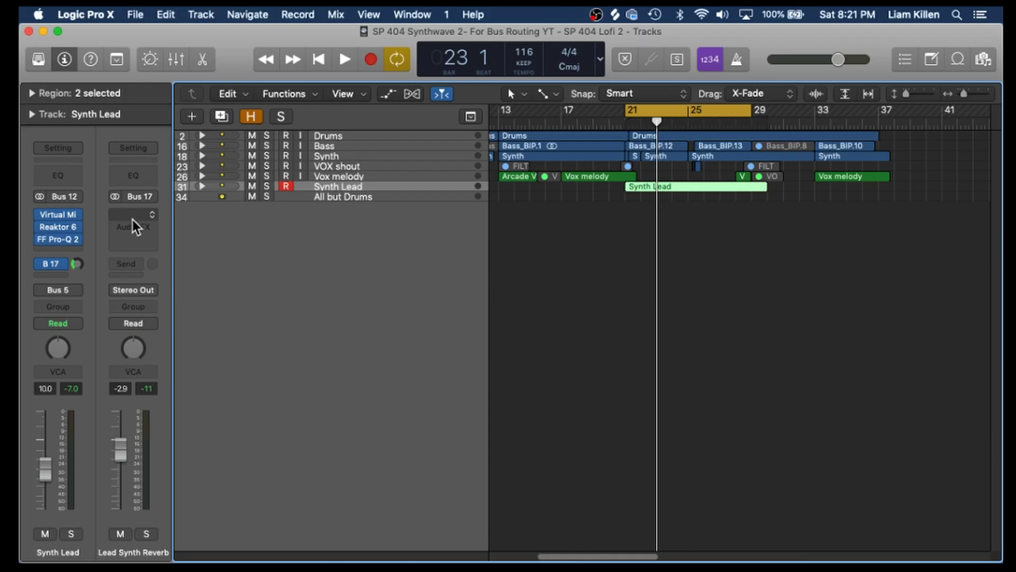
pyautogui.click(133, 211)
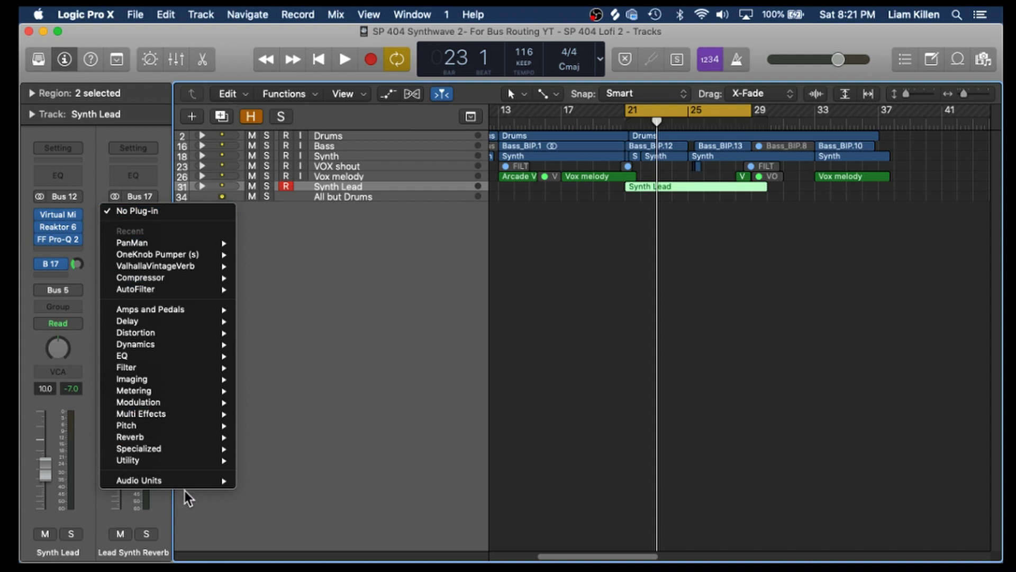
pyautogui.moveTo(174, 437)
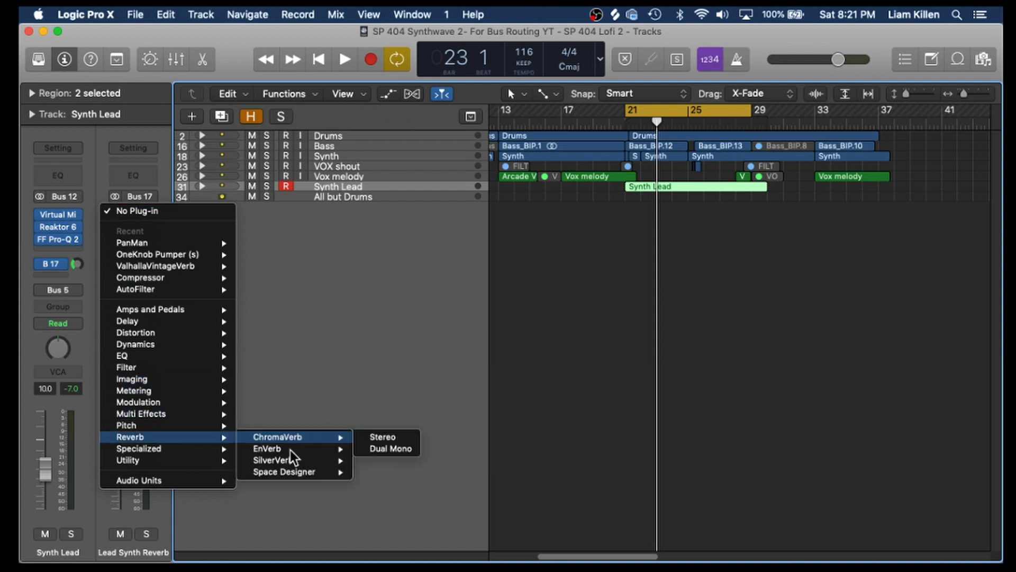
pyautogui.click(372, 474)
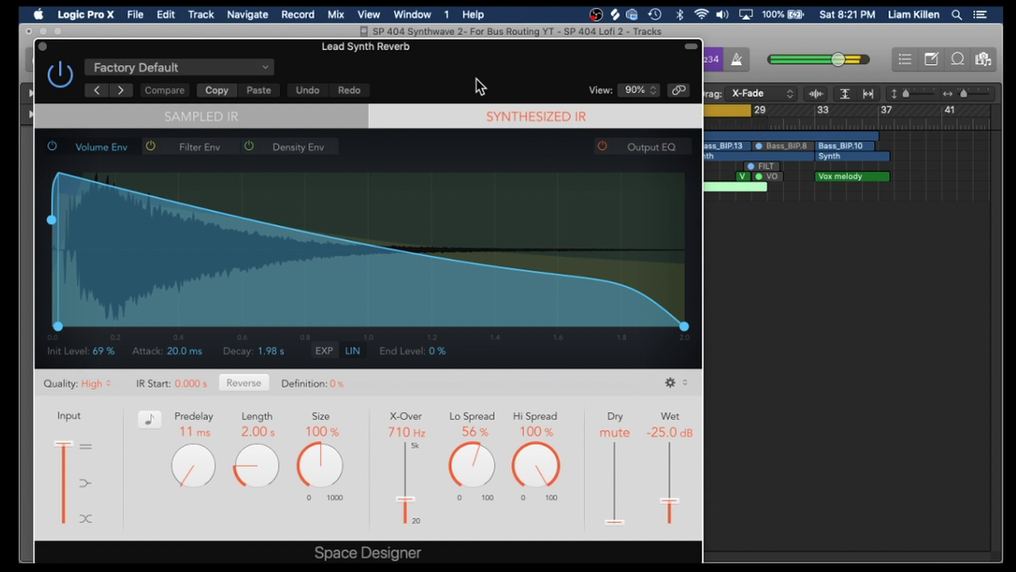
pyautogui.moveTo(477, 85); pyautogui.dragTo(665, 72)
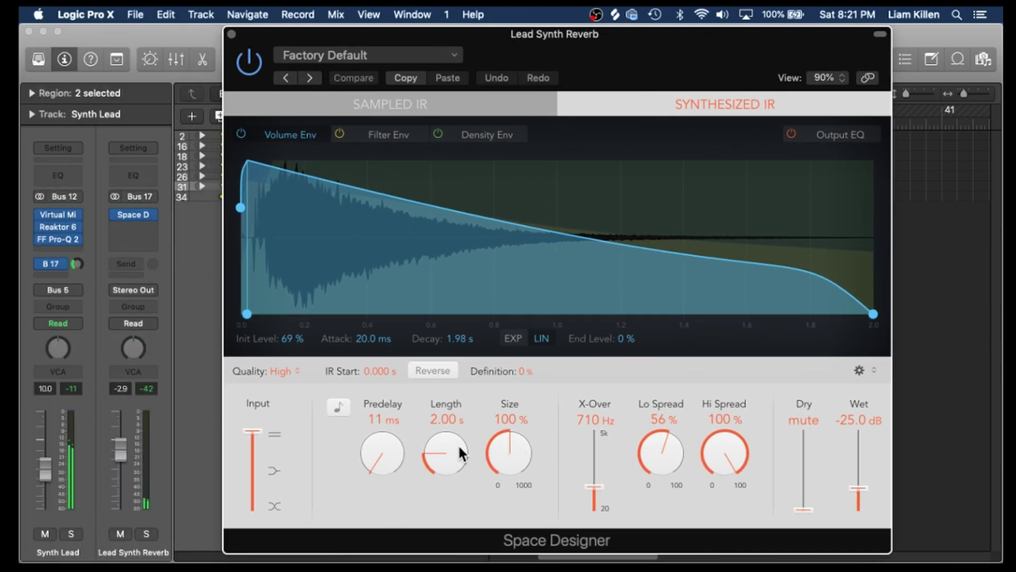
# Set Space Designer's length to 7.00 s and raise its wet level along with Synth Lead's Bus 17 send
pyautogui.moveTo(458, 452)
pyautogui.mouseDown()
pyautogui.moveTo(450, 408)
pyautogui.moveTo(450, 462)
pyautogui.moveTo(447, 447)
pyautogui.mouseUp()
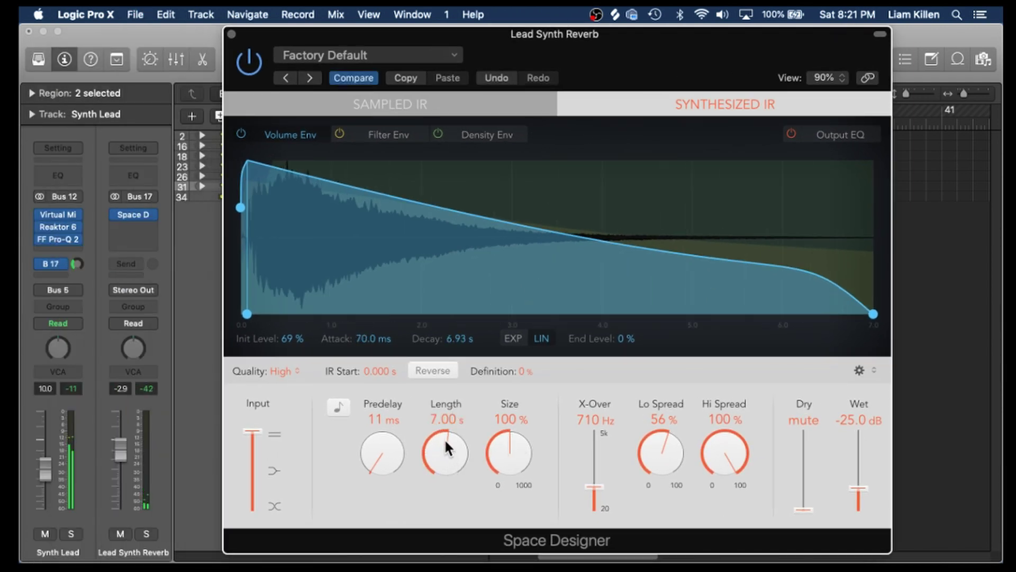
pyautogui.moveTo(77, 264); pyautogui.dragTo(81, 192)
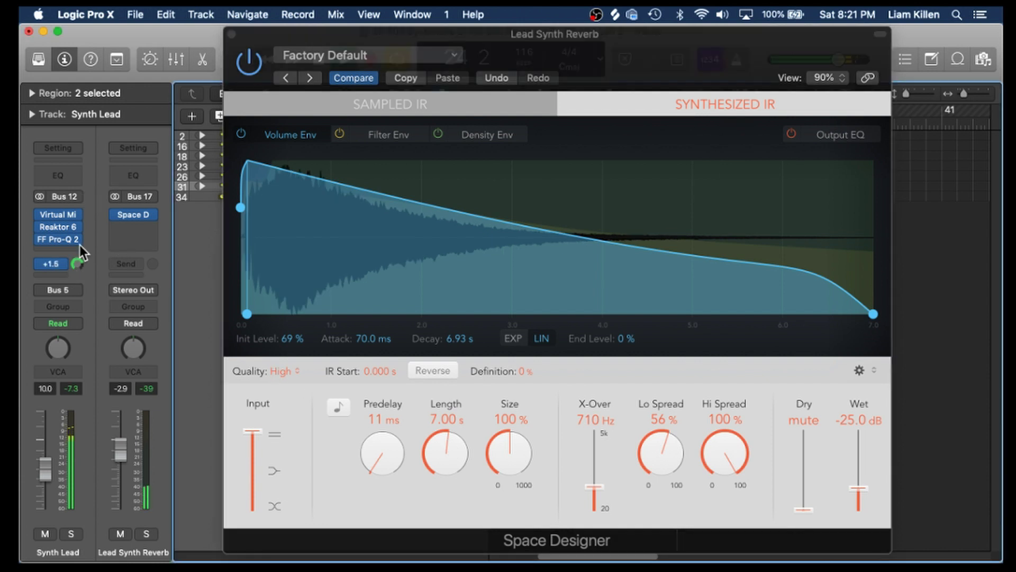
pyautogui.moveTo(856, 487); pyautogui.dragTo(853, 477)
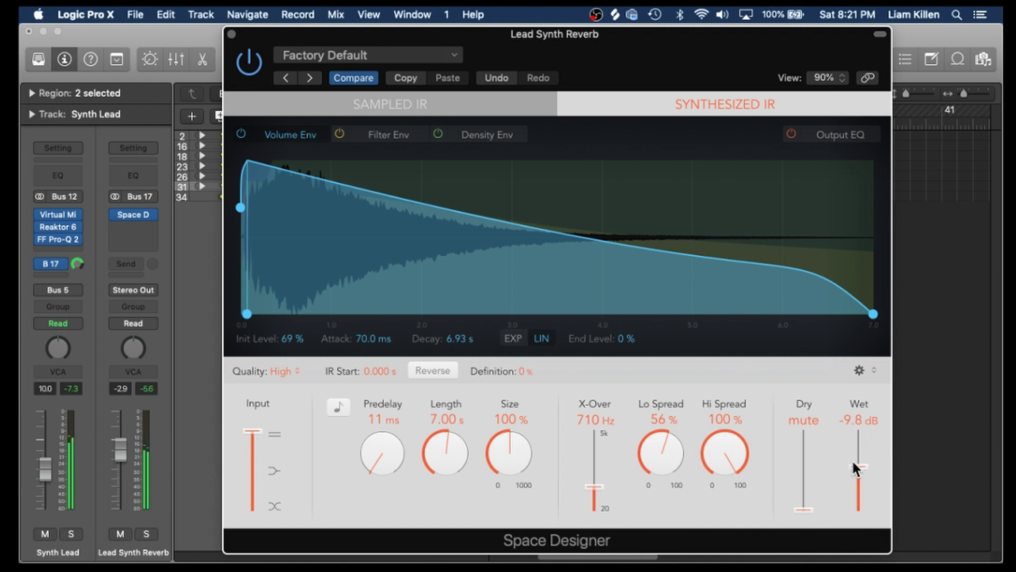
pyautogui.moveTo(853, 462); pyautogui.dragTo(858, 464)
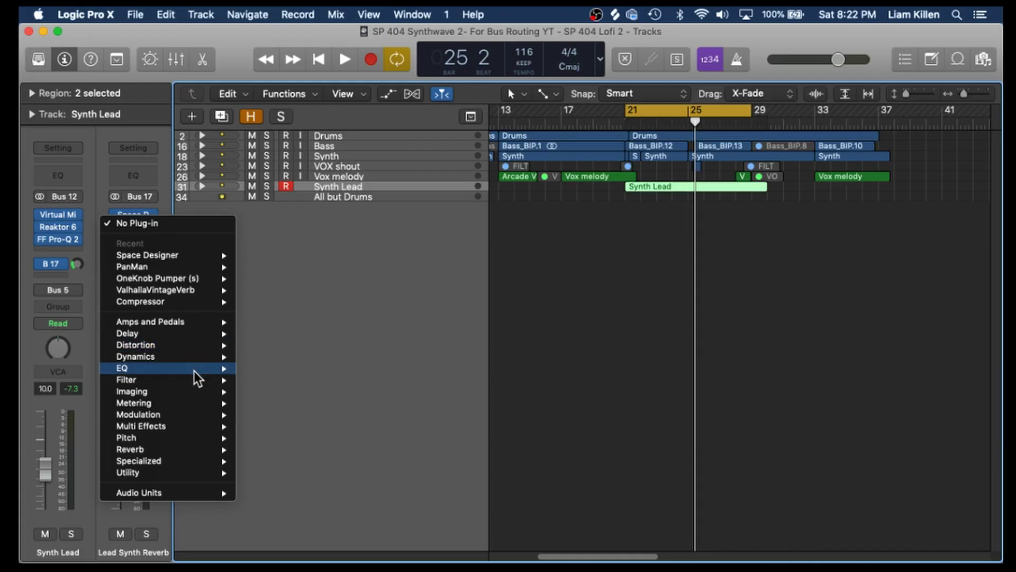
# Insert AutoFilter after Space Designer on the Lead Synth Reverb aux and raise Synth Lead's Bus 17 send during playback
pyautogui.moveTo(192, 381)
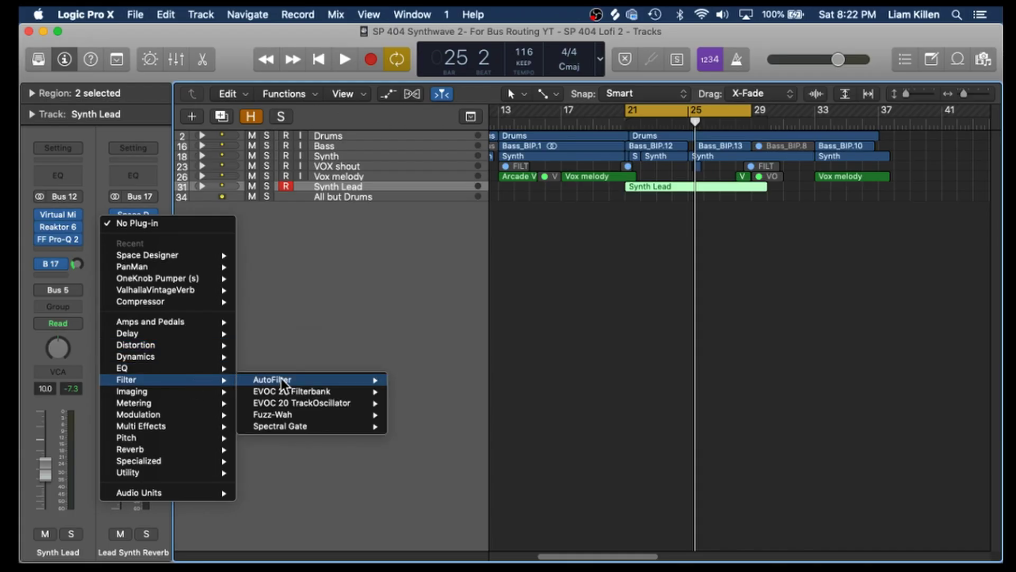
pyautogui.moveTo(283, 381)
pyautogui.click(430, 380)
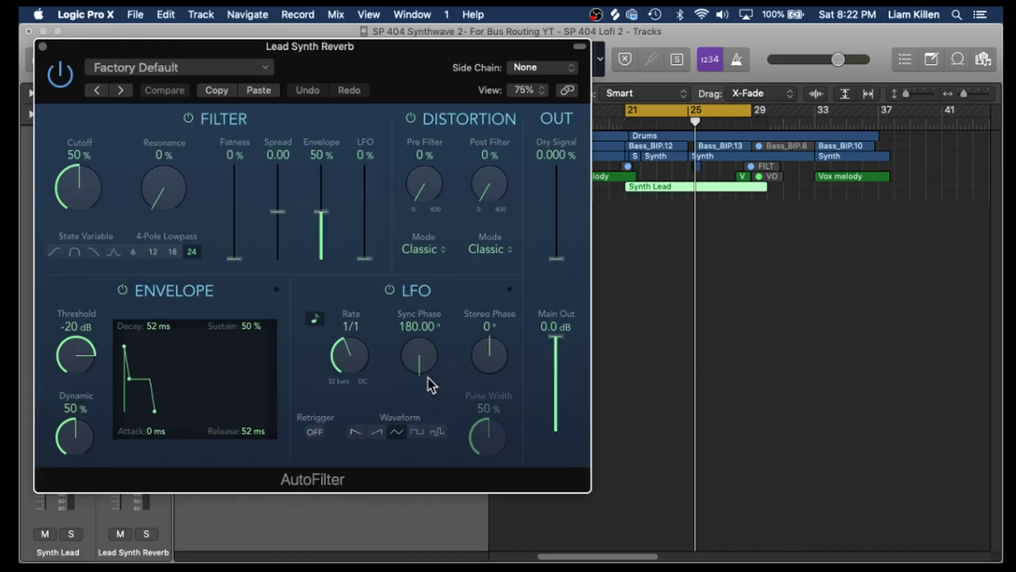
pyautogui.press('space')
pyautogui.moveTo(407, 71); pyautogui.dragTo(594, 59)
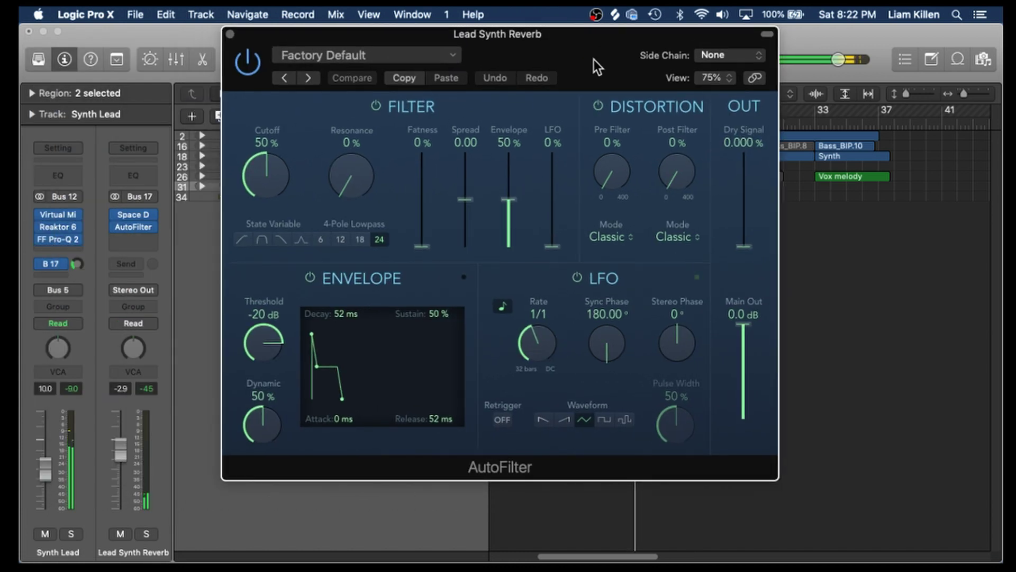
pyautogui.moveTo(77, 264); pyautogui.dragTo(71, 168)
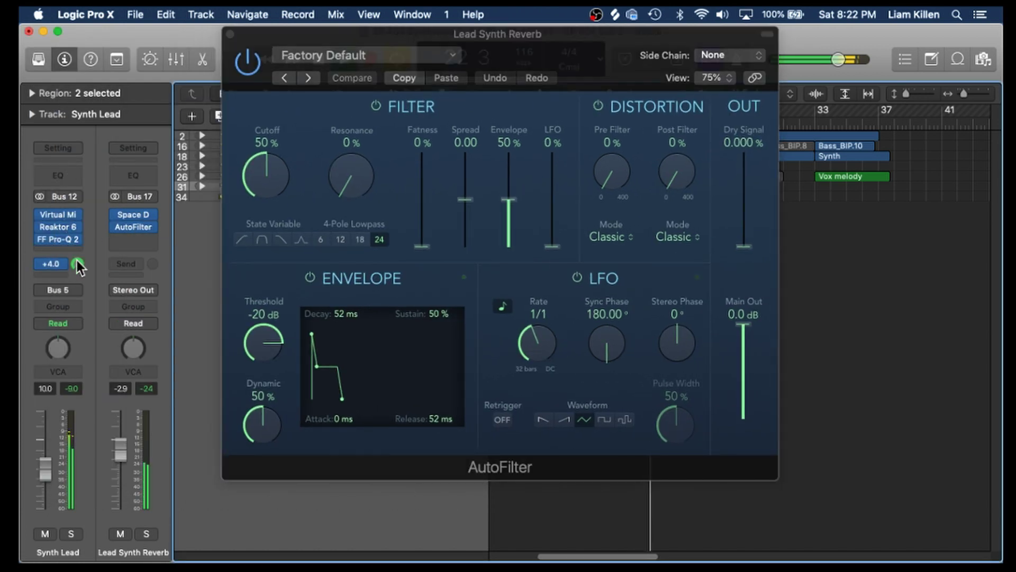
pyautogui.moveTo(538, 57); pyautogui.dragTo(582, 74)
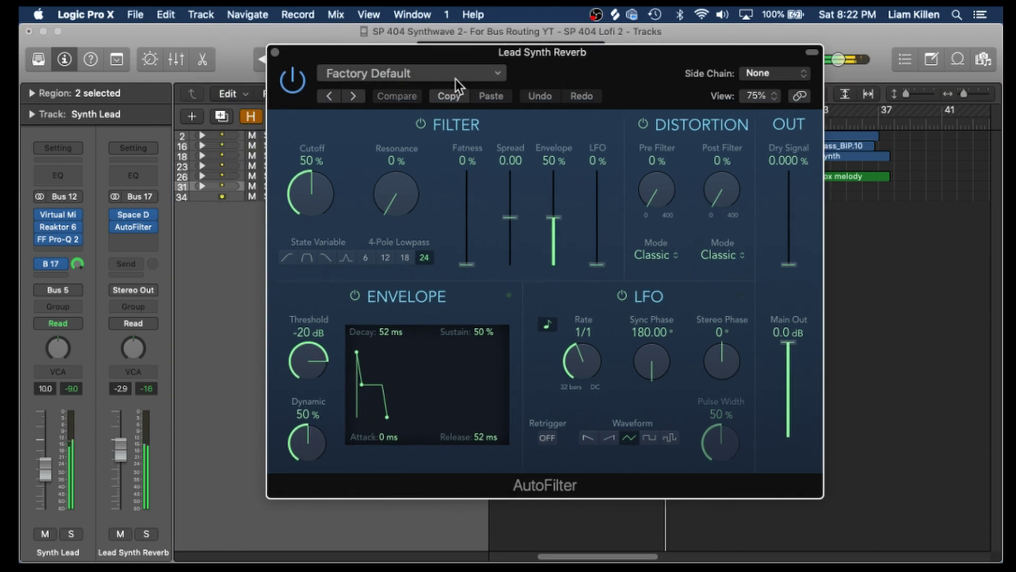
# Audition AutoFilter's Always Rising Filter, Crunch Modulator, Dirty Filter and Envelope Modulation presets during playback
pyautogui.click(443, 79)
pyautogui.click(426, 347)
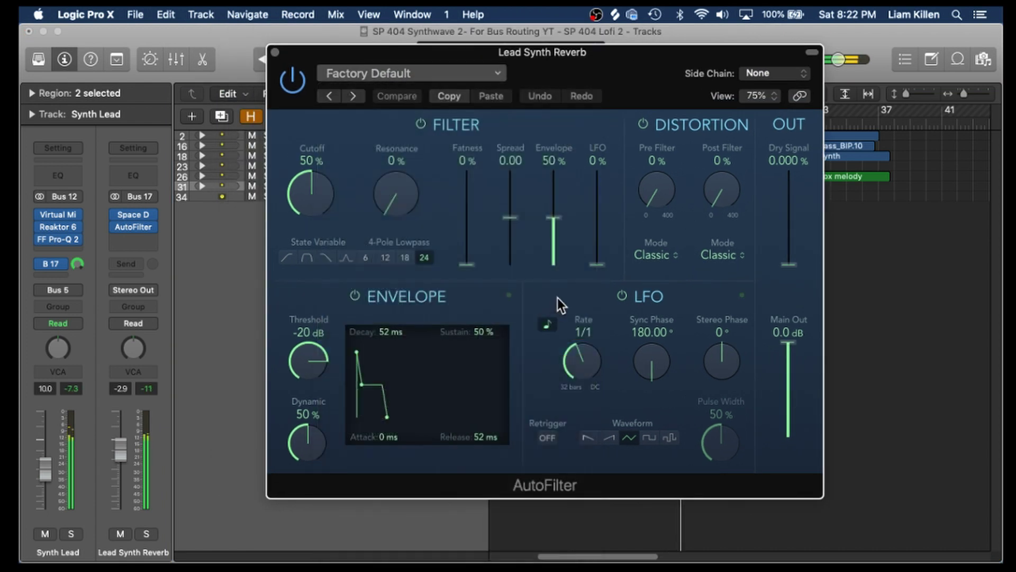
pyautogui.click(425, 71)
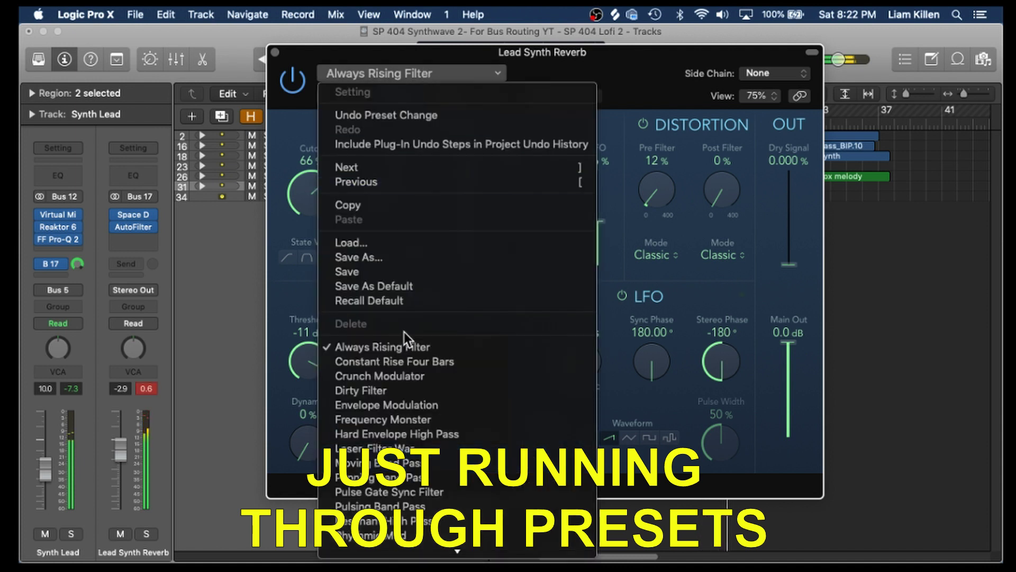
pyautogui.click(403, 375)
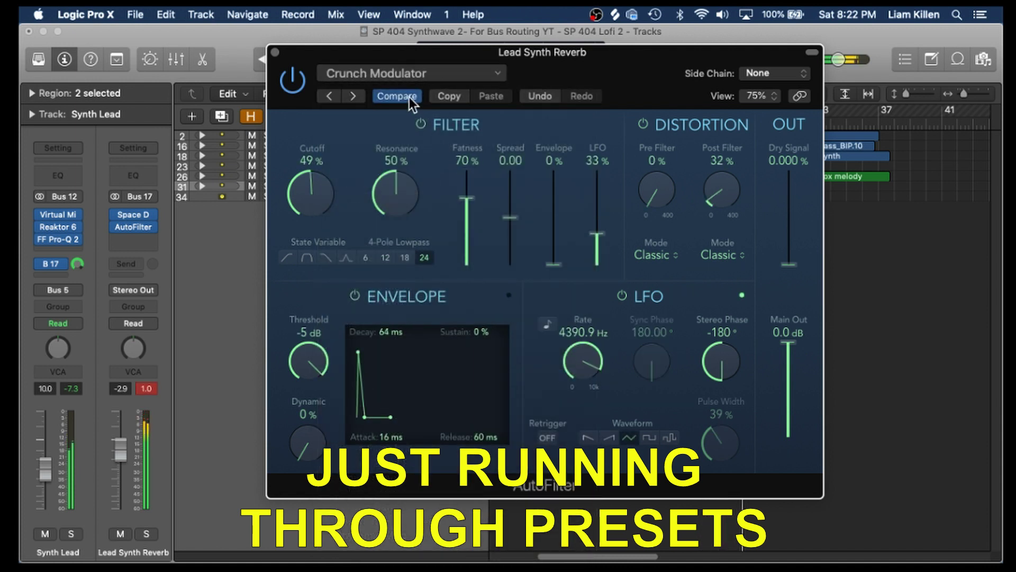
pyautogui.click(401, 78)
pyautogui.click(383, 391)
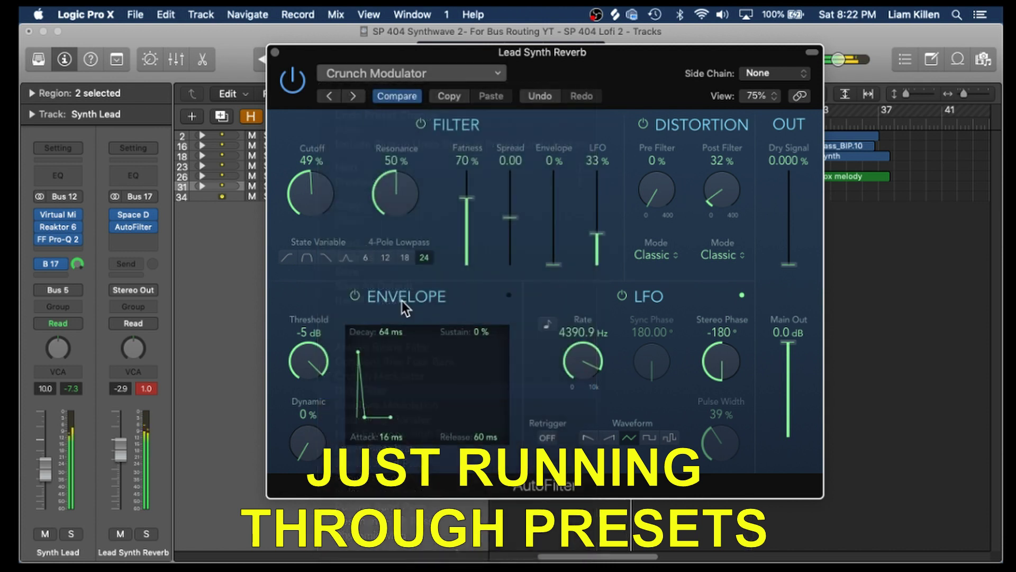
pyautogui.click(408, 75)
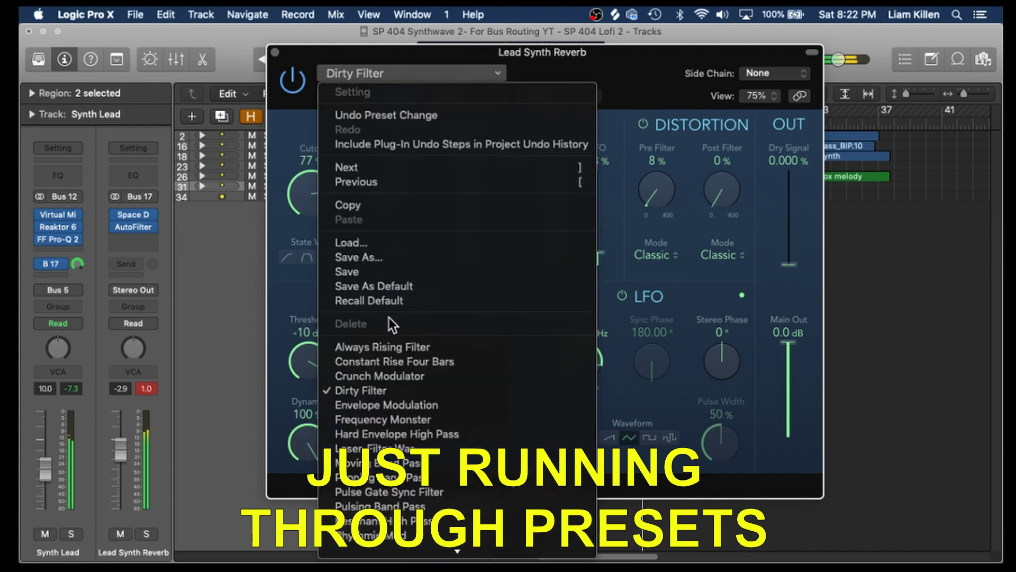
pyautogui.click(394, 405)
# Audition AutoFilter's Frequency Monster, Hard Envelope High Pass and Laser-Filter War presets on the reverb aux
pyautogui.click(367, 75)
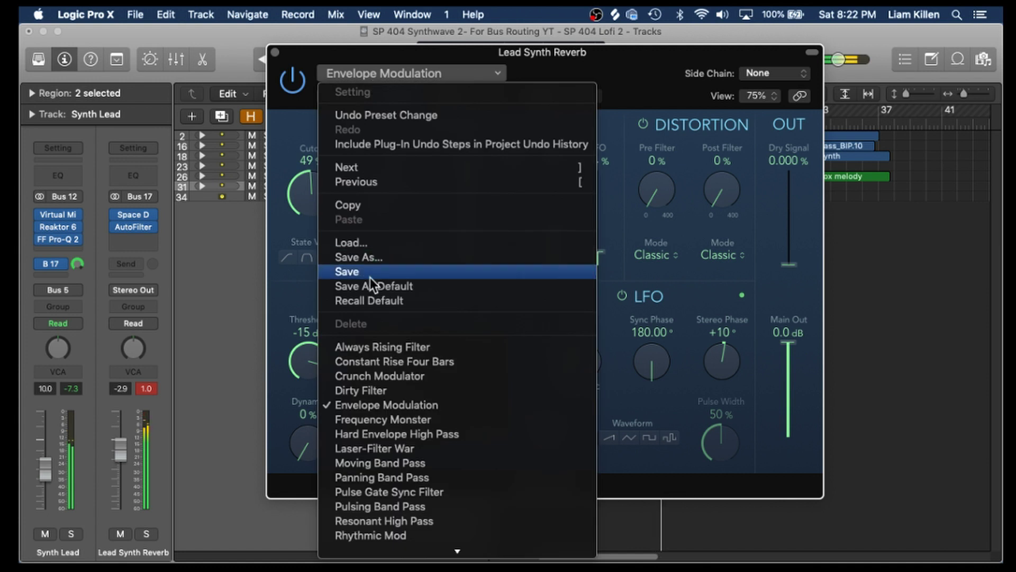
pyautogui.click(382, 417)
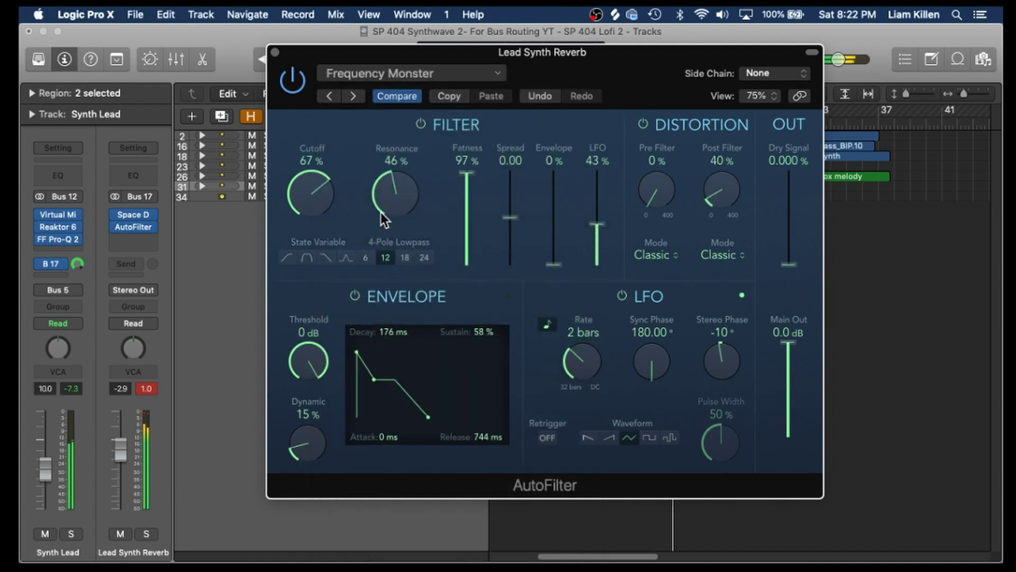
pyautogui.click(355, 72)
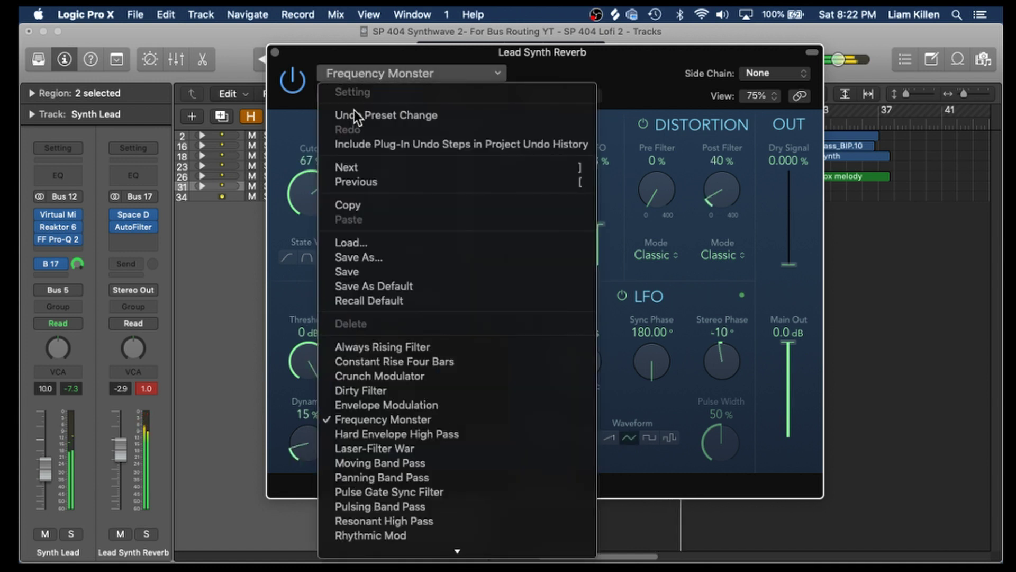
pyautogui.click(368, 434)
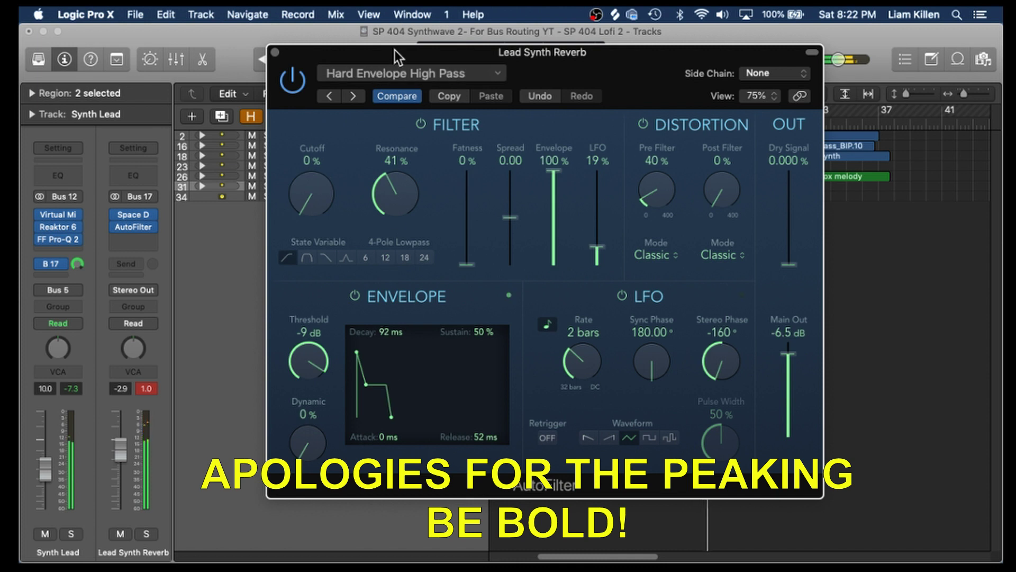
pyautogui.click(396, 71)
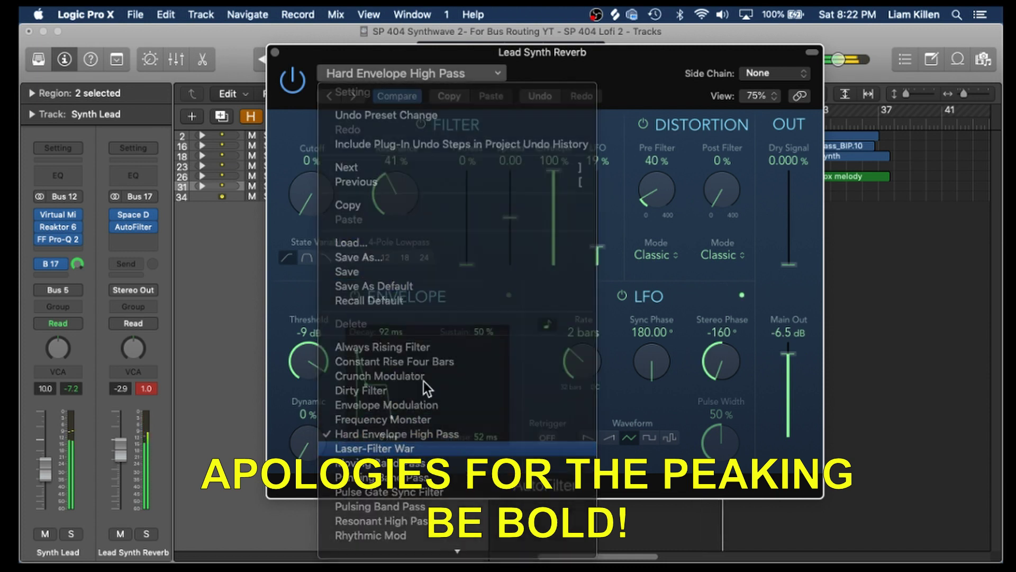
pyautogui.click(396, 78)
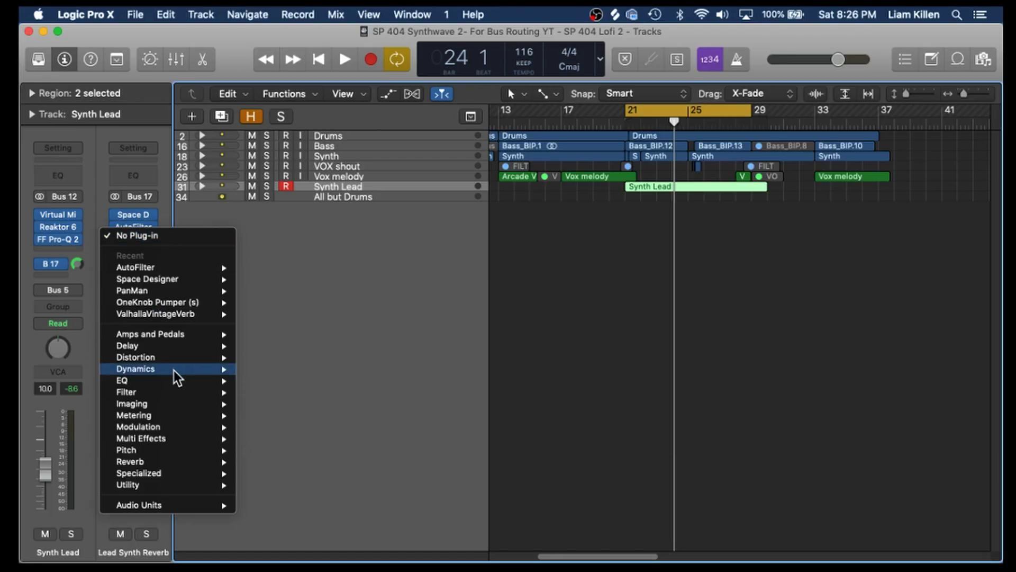
# Insert a Compressor after AutoFilter on the Lead Synth Reverb aux and set its side chain to Kick (Audio 6)
pyautogui.moveTo(174, 370)
pyautogui.moveTo(297, 380)
pyautogui.click(383, 380)
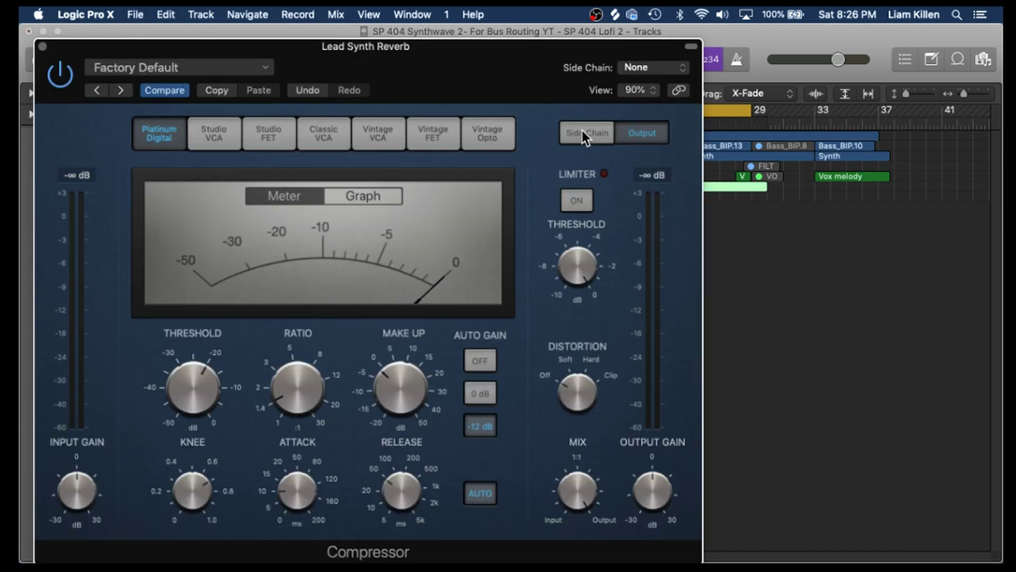
pyautogui.click(582, 133)
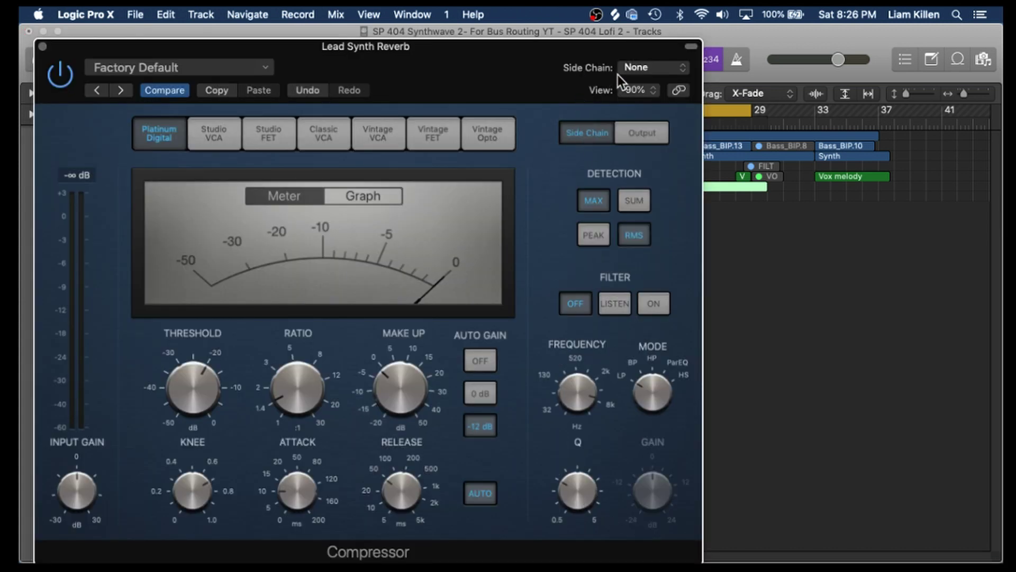
pyautogui.click(646, 72)
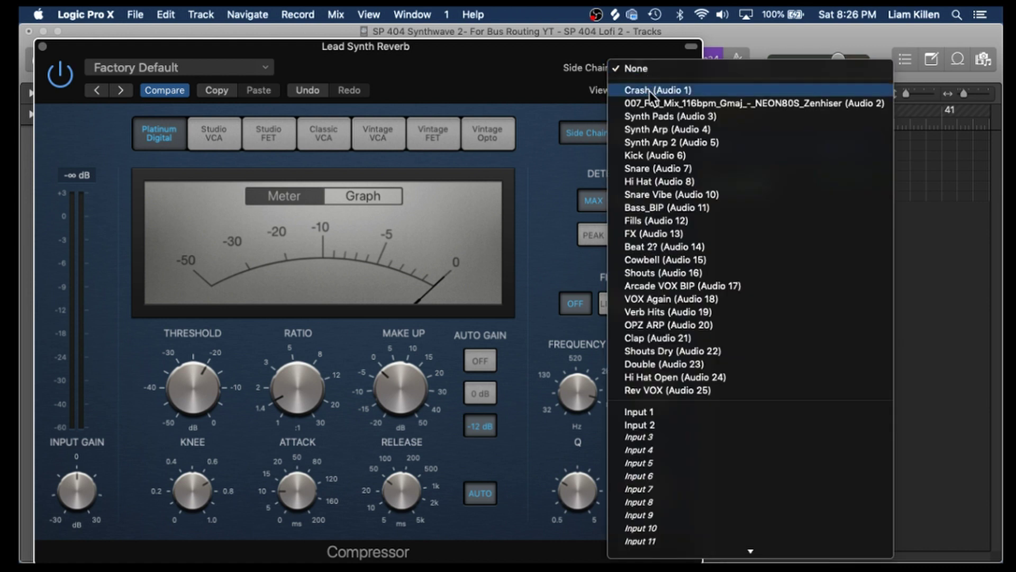
pyautogui.click(654, 156)
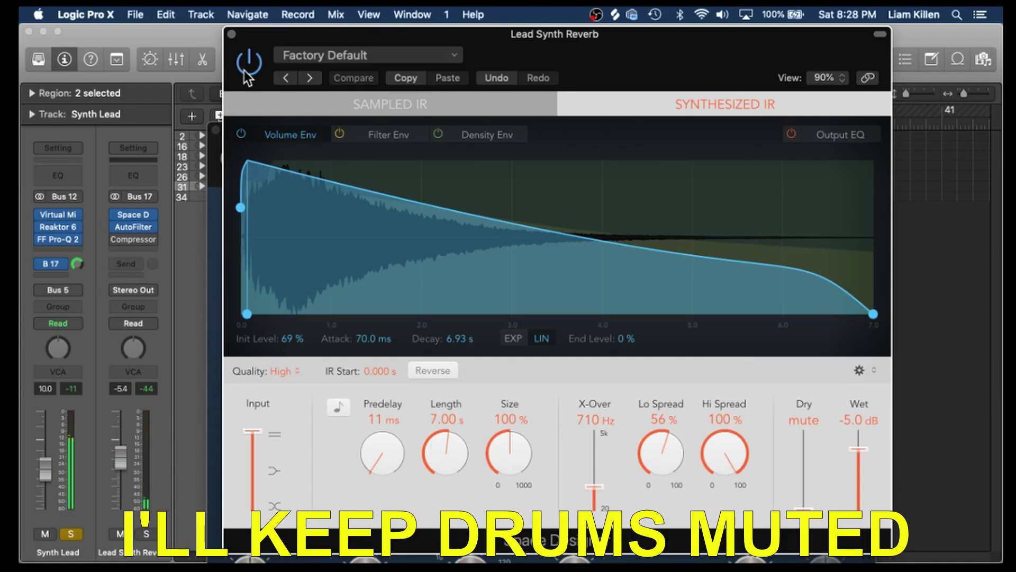
# Close Space Designer's window and switch on the bypassed Compressor on the Lead Synth Reverb aux
pyautogui.click(231, 34)
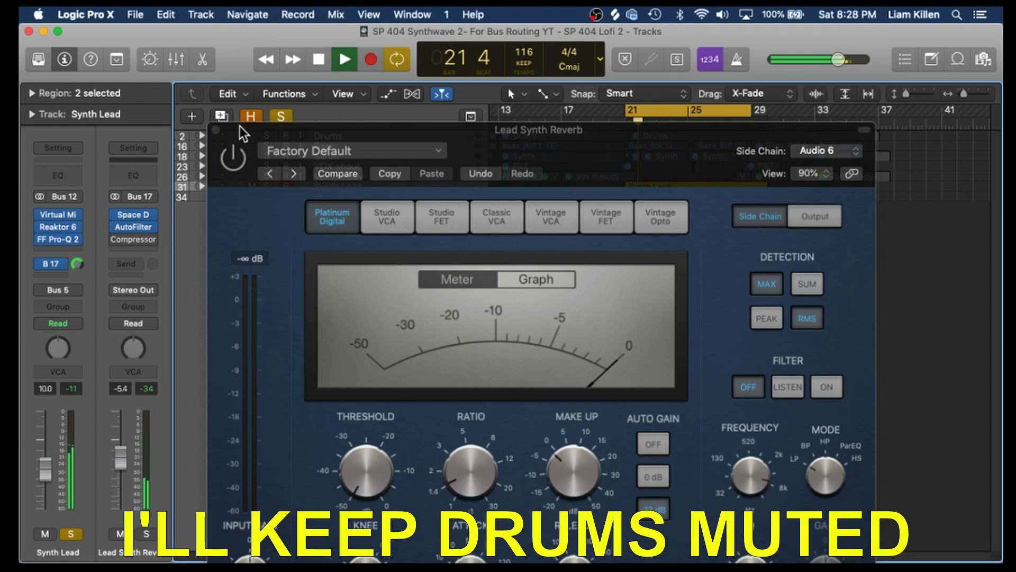
pyautogui.click(115, 239)
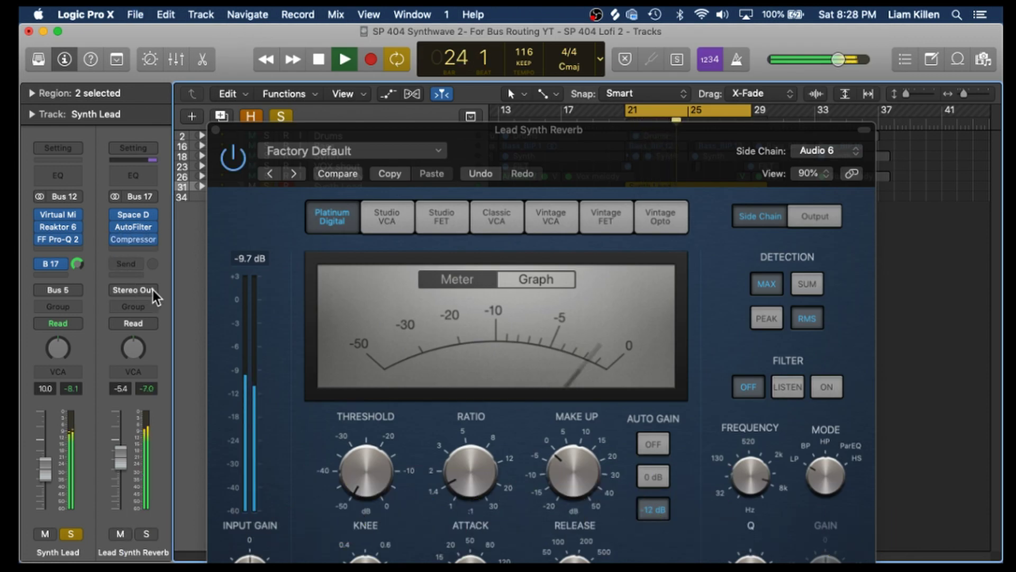